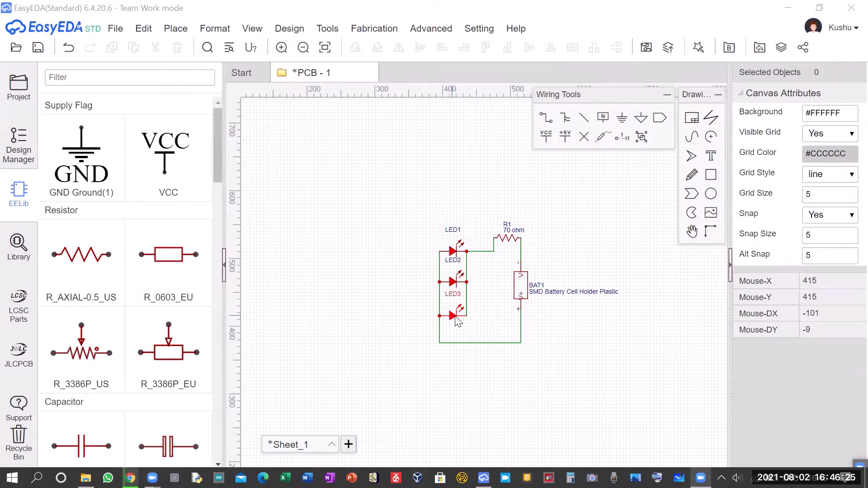
{"action": "scroll", "coordinate": [455, 317], "scroll_direction": "up", "scroll_amount": 1}
{"action": "scroll", "coordinate": [561, 301], "scroll_direction": "down", "scroll_amount": 3}
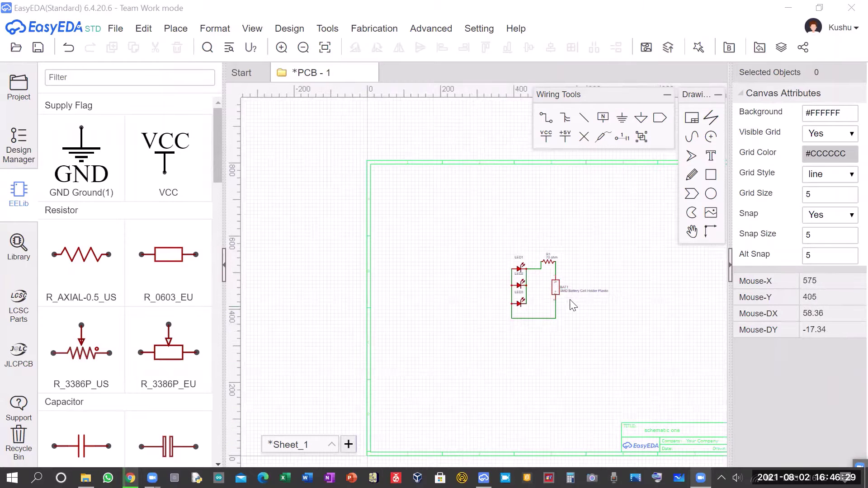
{"action": "scroll", "coordinate": [557, 296], "scroll_direction": "up", "scroll_amount": 3}
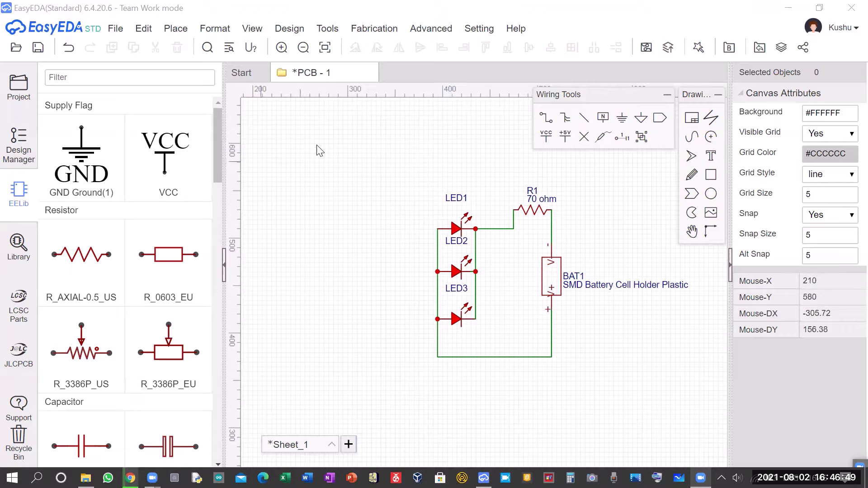
Browse the basic component library and filter it for "push butto"
{"action": "scroll", "coordinate": [131, 181], "scroll_direction": "down", "scroll_amount": 3}
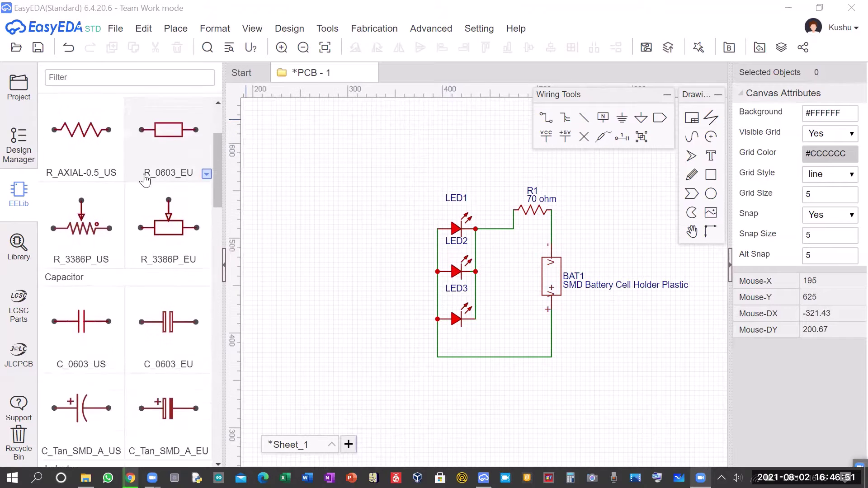
{"action": "scroll", "coordinate": [109, 176], "scroll_direction": "down", "scroll_amount": 8}
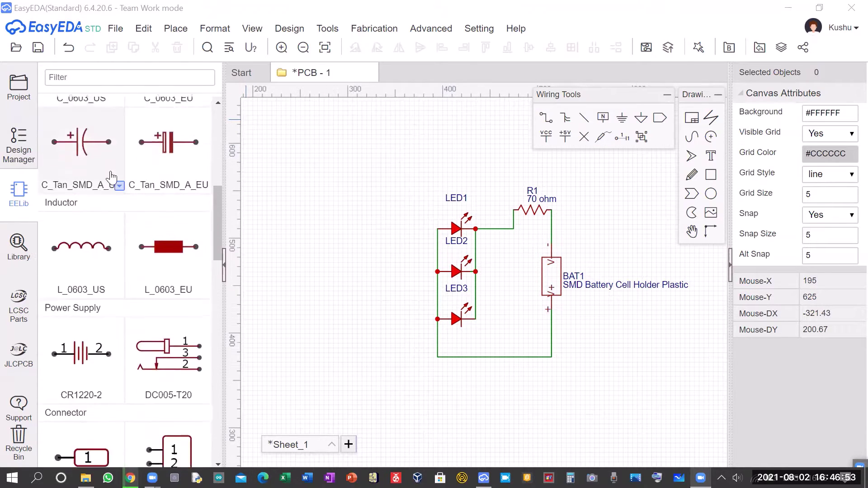
{"action": "left_click", "coordinate": [114, 78]}
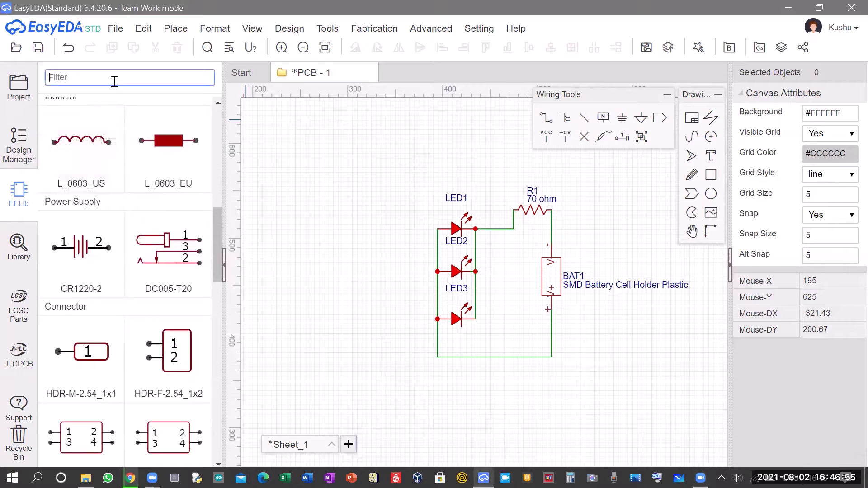
{"action": "type", "text": "push butto"}
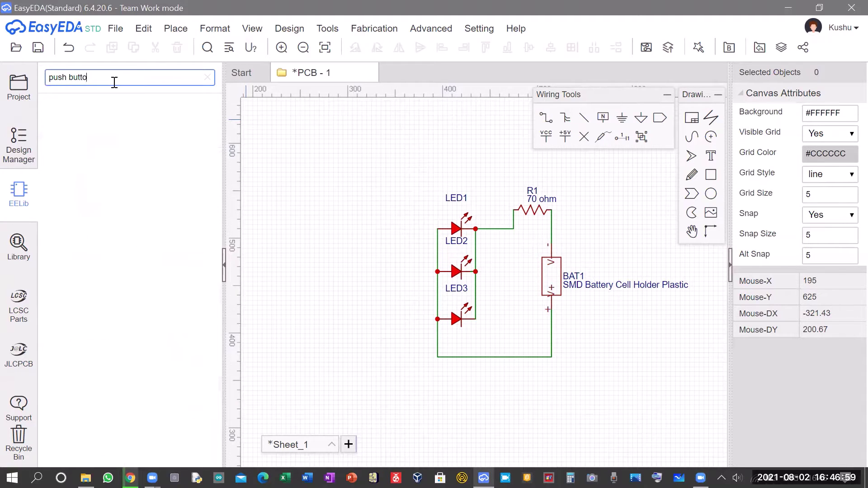
Open the parts library and search the system symbols for "switch"
{"action": "left_click", "coordinate": [19, 251]}
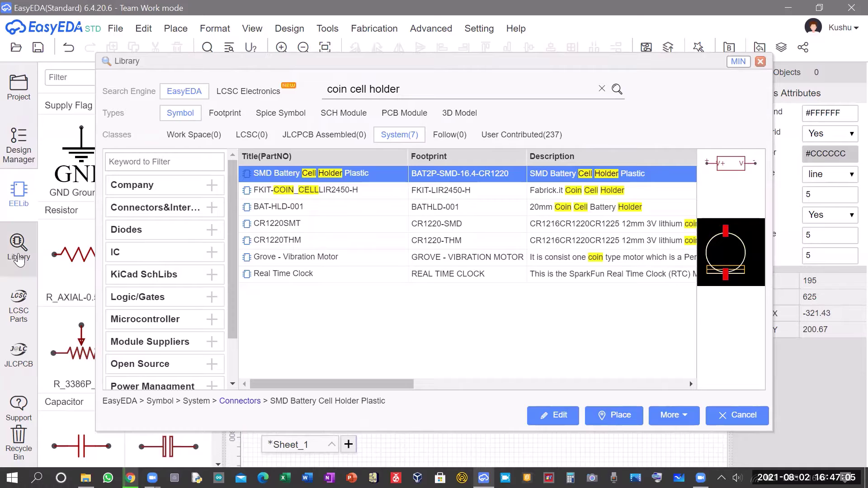
{"action": "left_click_drag", "start_coordinate": [429, 92], "coordinate": [298, 85]}
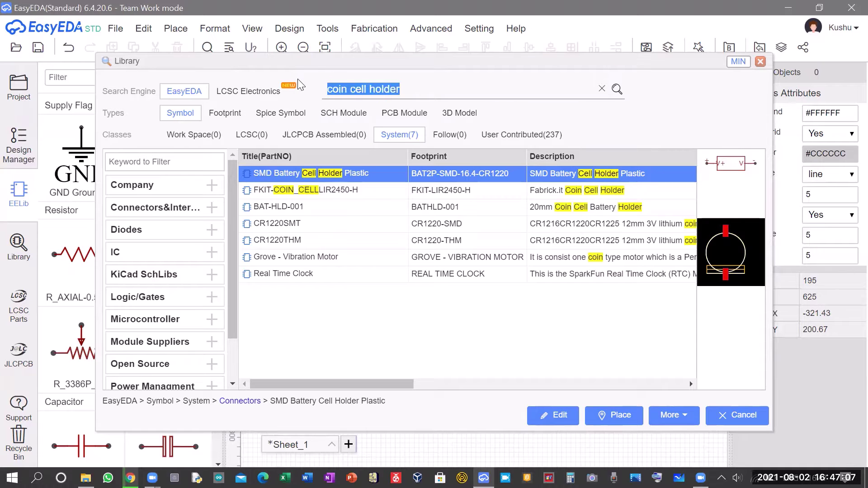
{"action": "key", "text": "BackSpace"}
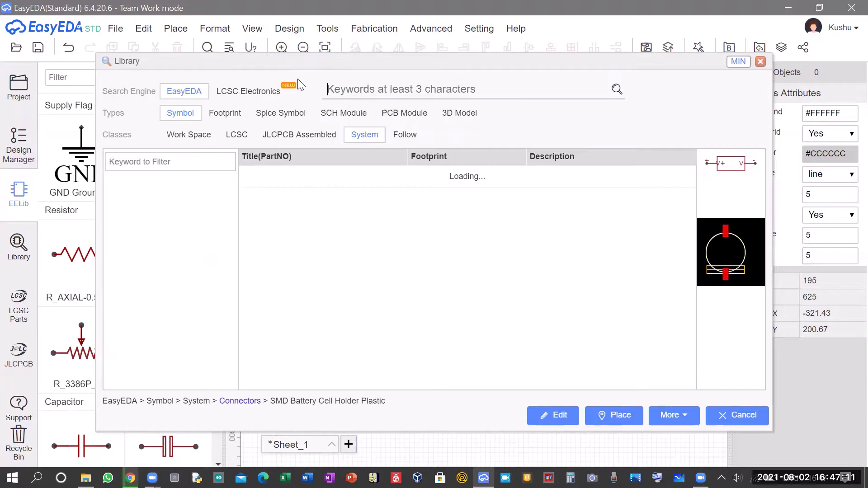
{"action": "type", "text": "switch"}
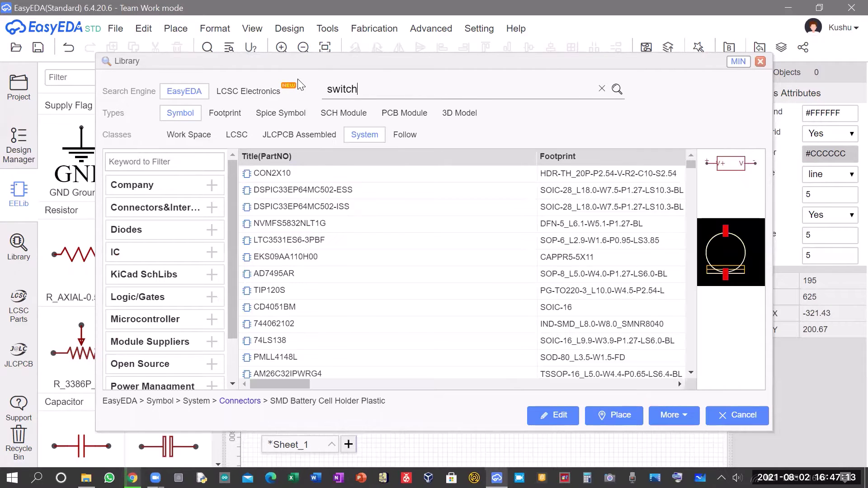
{"action": "left_click", "coordinate": [379, 180]}
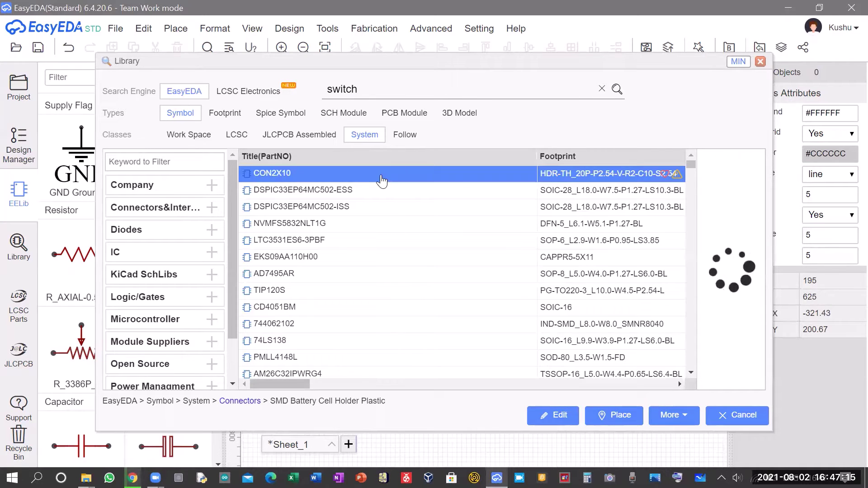
{"action": "double_click", "coordinate": [401, 86]}
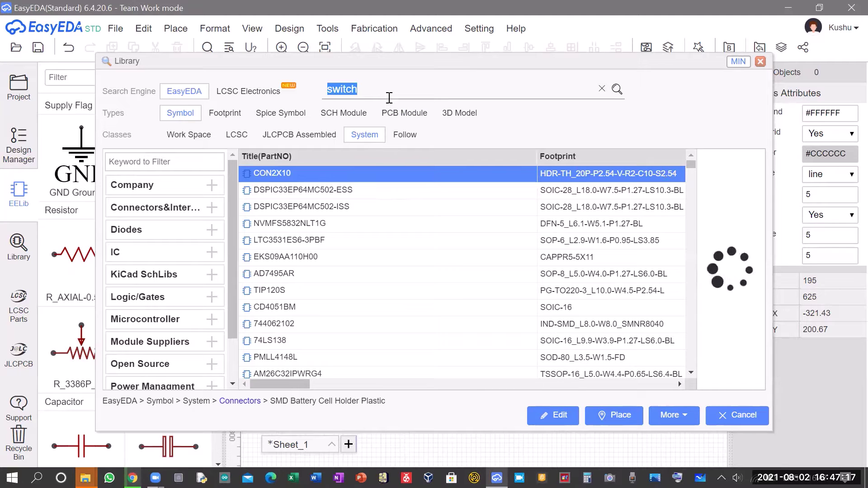
{"action": "left_click", "coordinate": [384, 86]}
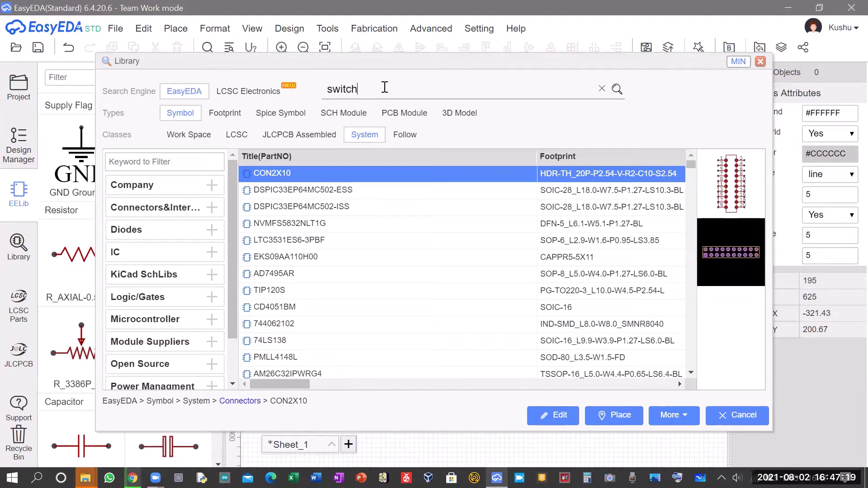
{"action": "key", "text": "Return"}
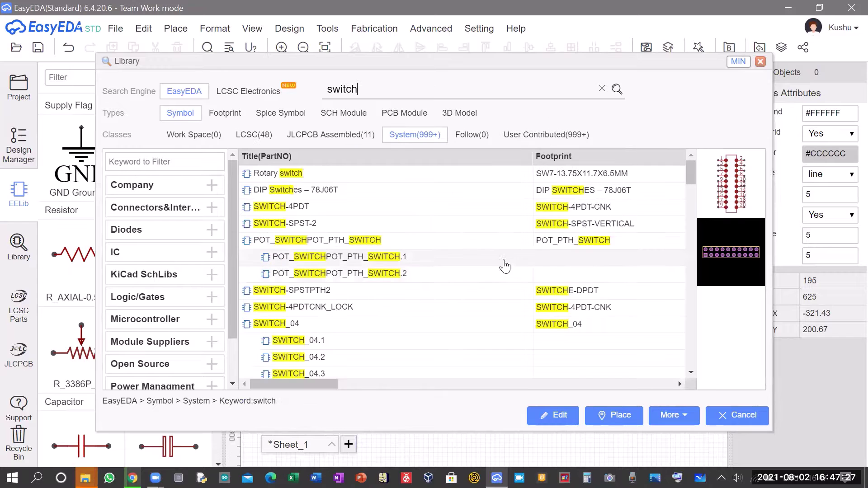
Preview the Rotary switch, DIP Switches – 78J06T, SWITCH-4PDT and POT_SWITCHPOT_PTH_SWITCH.1 symbols
{"action": "left_click", "coordinate": [435, 181]}
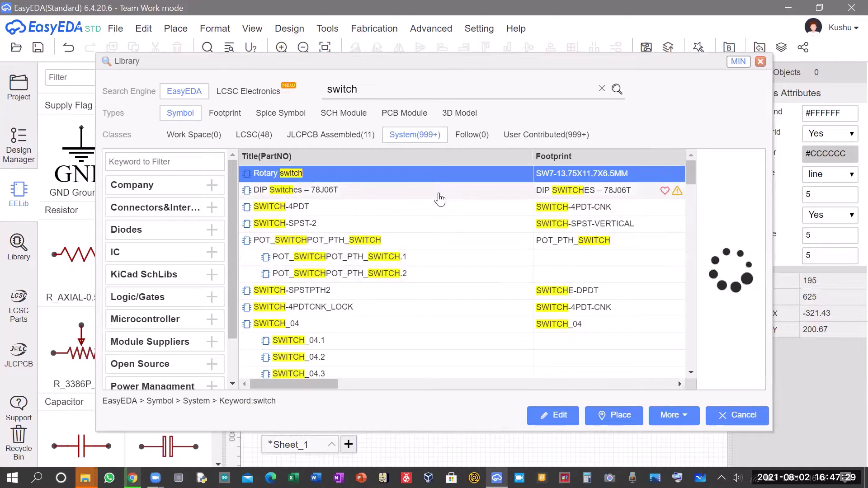
{"action": "left_click", "coordinate": [439, 199]}
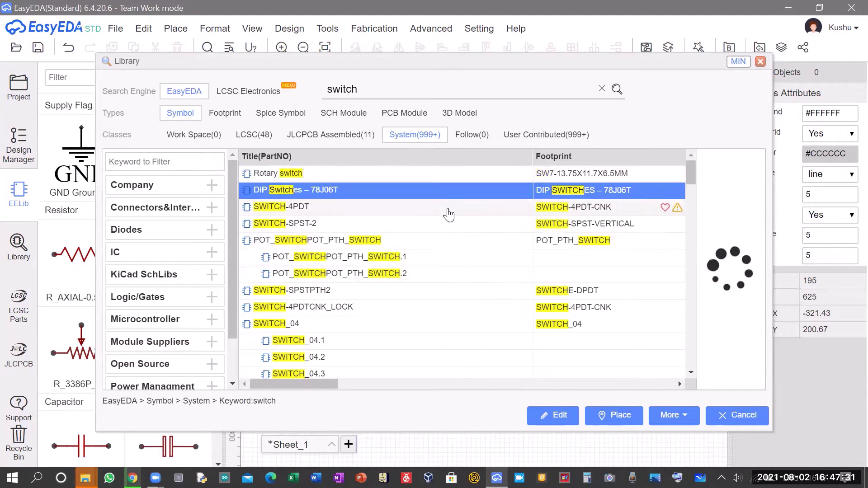
{"action": "left_click", "coordinate": [452, 212]}
{"action": "left_click", "coordinate": [472, 256]}
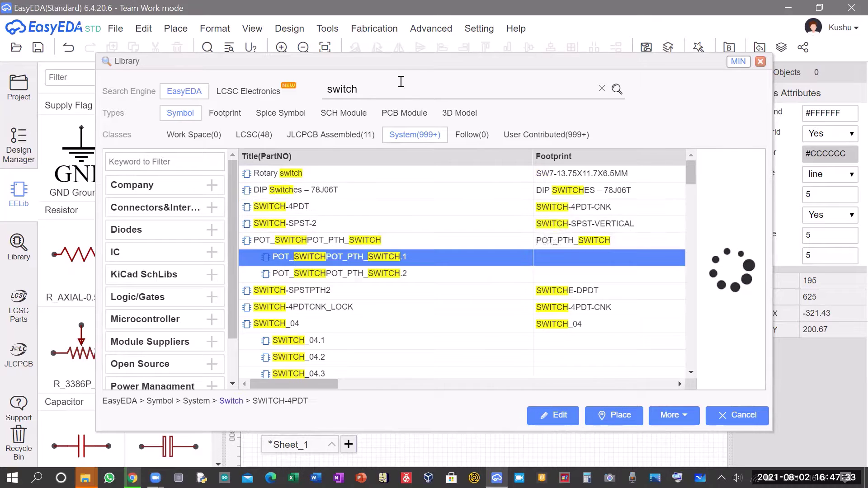
Search the system symbols for "push button" and preview the Push Button part with the SMD-BUTTON footprint
{"action": "double_click", "coordinate": [342, 89]}
{"action": "key", "text": "BackSpace"}
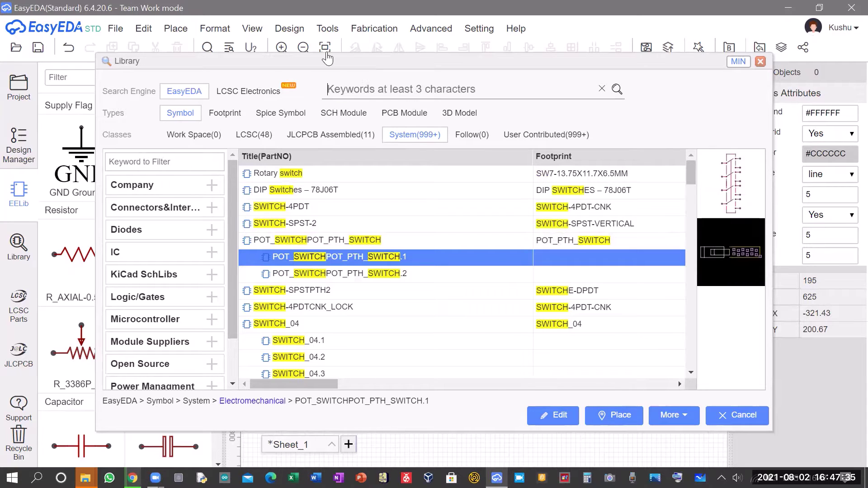
{"action": "type", "text": "push"}
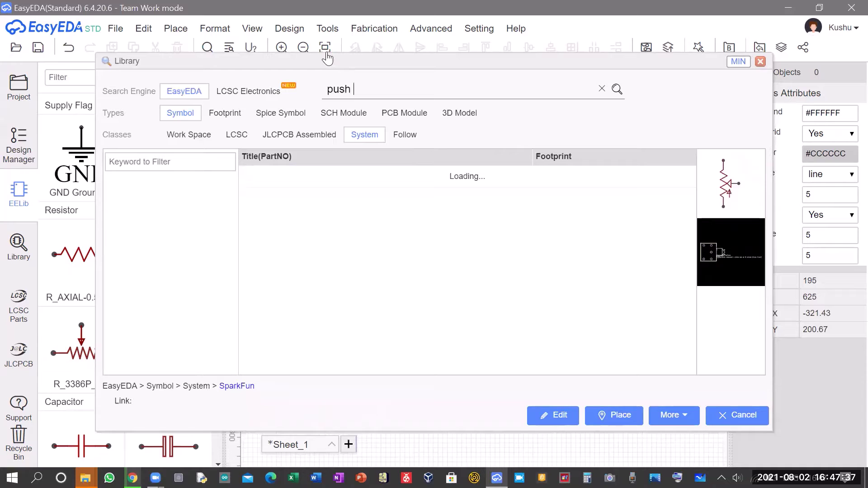
{"action": "type", "text": " button"}
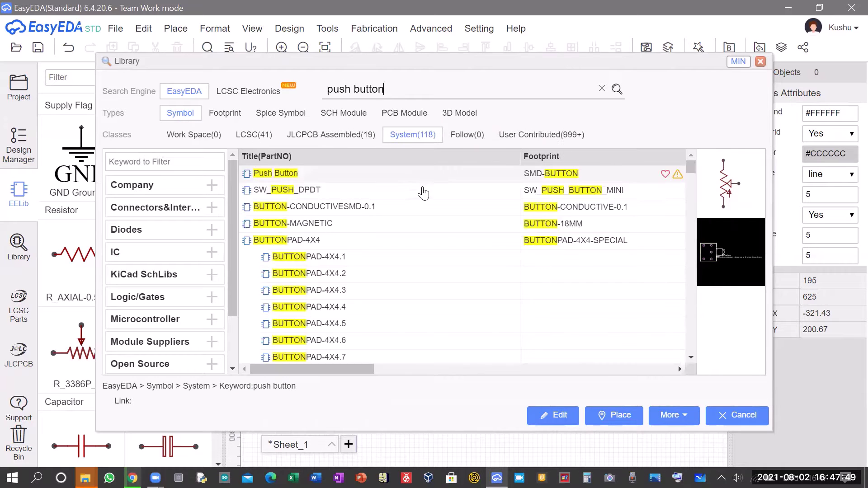
{"action": "left_click", "coordinate": [425, 175]}
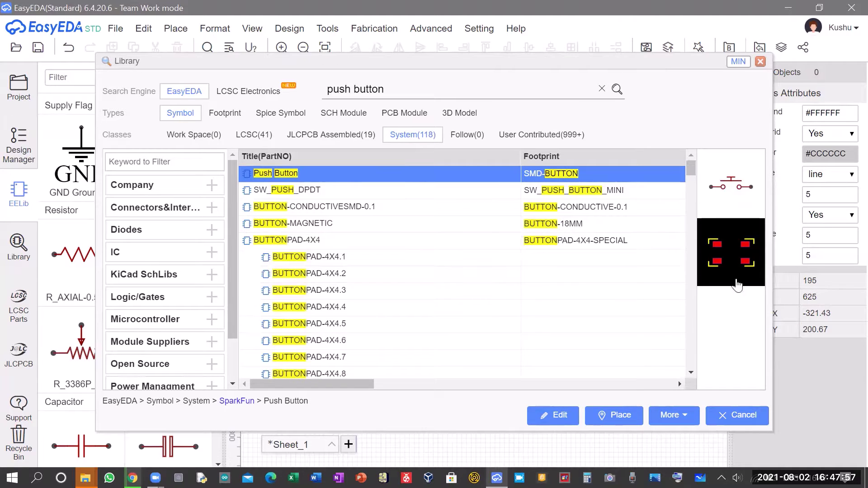
Examine the other push button results, including BUTTONPAD-4X4.1, BUTTON-CONDUCTIVE and SW_PUSH_DPDT
{"action": "scroll", "coordinate": [498, 244], "scroll_direction": "down", "scroll_amount": 2}
{"action": "left_click", "coordinate": [433, 199]}
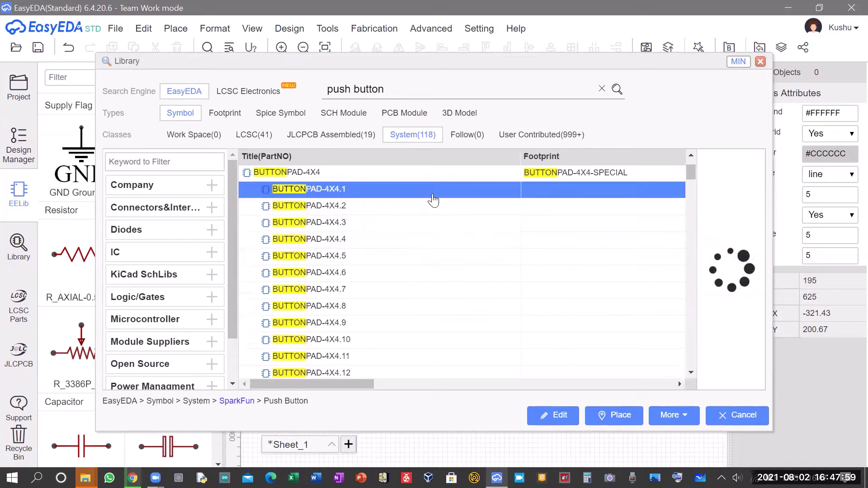
{"action": "scroll", "coordinate": [425, 228], "scroll_direction": "up", "scroll_amount": 1}
{"action": "scroll", "coordinate": [423, 222], "scroll_direction": "down", "scroll_amount": 3}
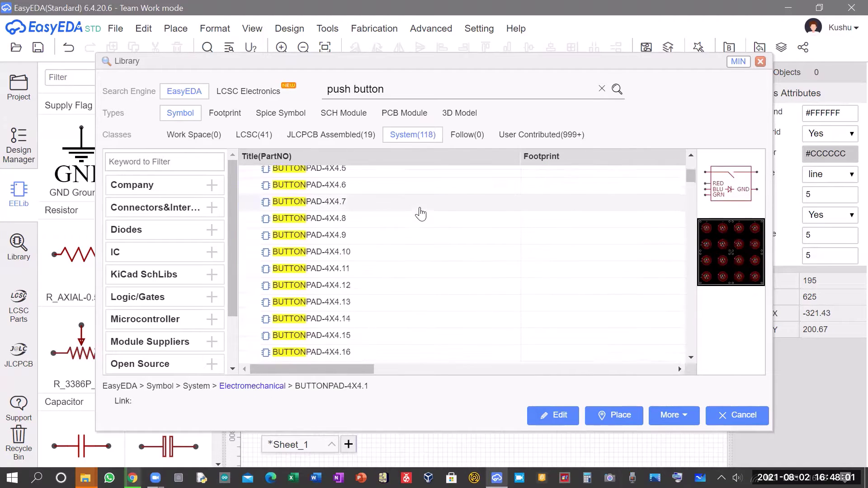
{"action": "scroll", "coordinate": [421, 214], "scroll_direction": "down", "scroll_amount": 3}
{"action": "left_click", "coordinate": [402, 214]}
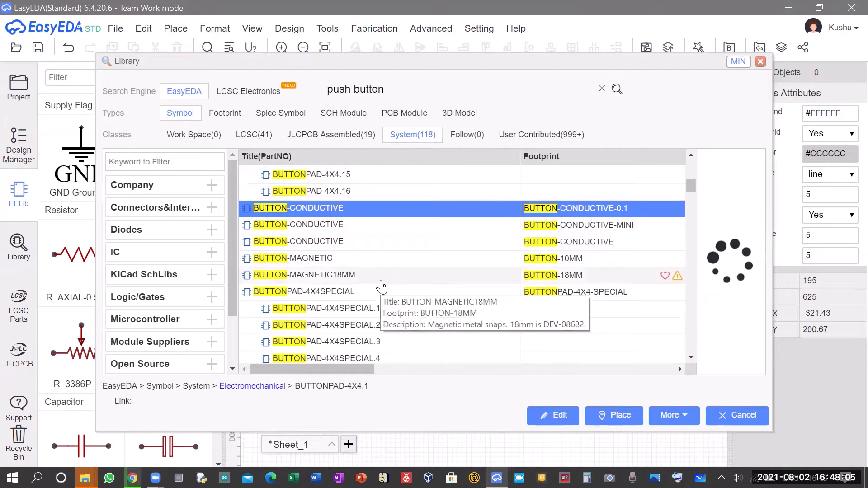
{"action": "scroll", "coordinate": [364, 252], "scroll_direction": "up", "scroll_amount": 6}
{"action": "scroll", "coordinate": [361, 246], "scroll_direction": "up", "scroll_amount": 1}
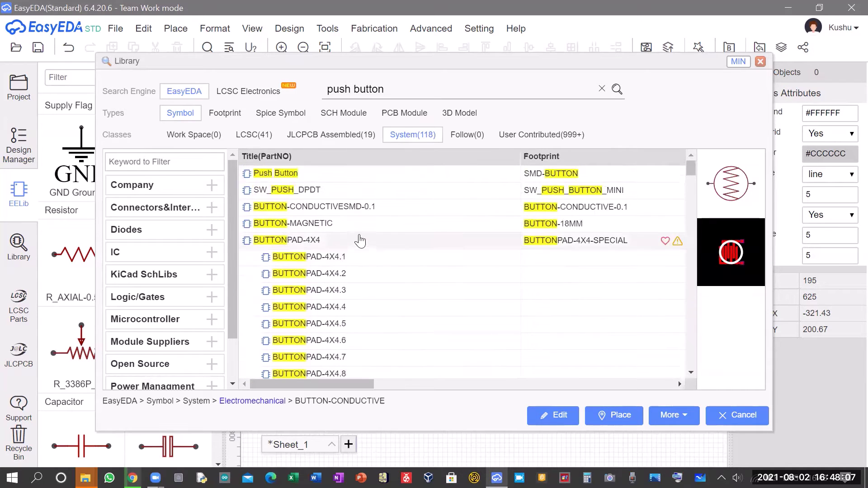
{"action": "left_click", "coordinate": [335, 189]}
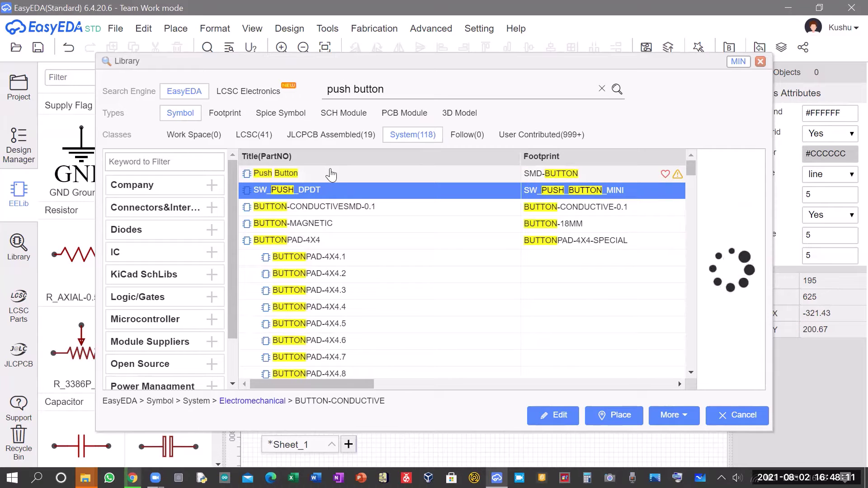
Place one Push Button symbol with the SMD-BUTTON footprint just above the circuit's lower wire, between LED3 and the battery
{"action": "left_click", "coordinate": [349, 176]}
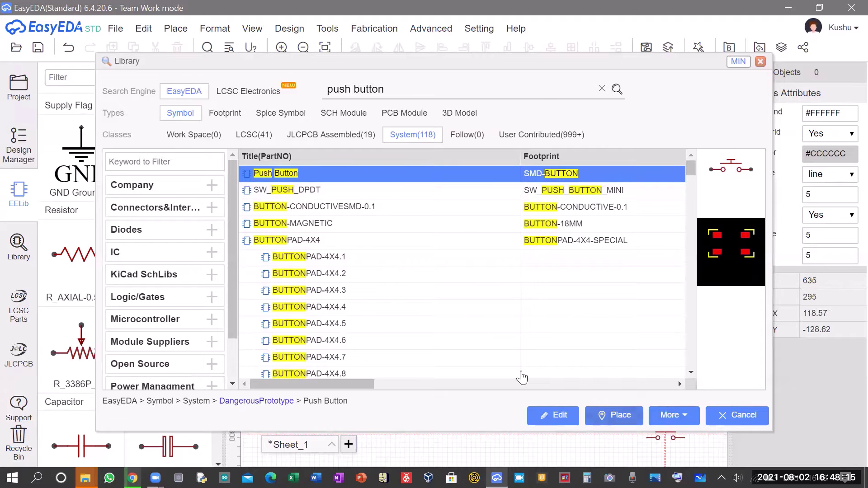
{"action": "left_click", "coordinate": [613, 416]}
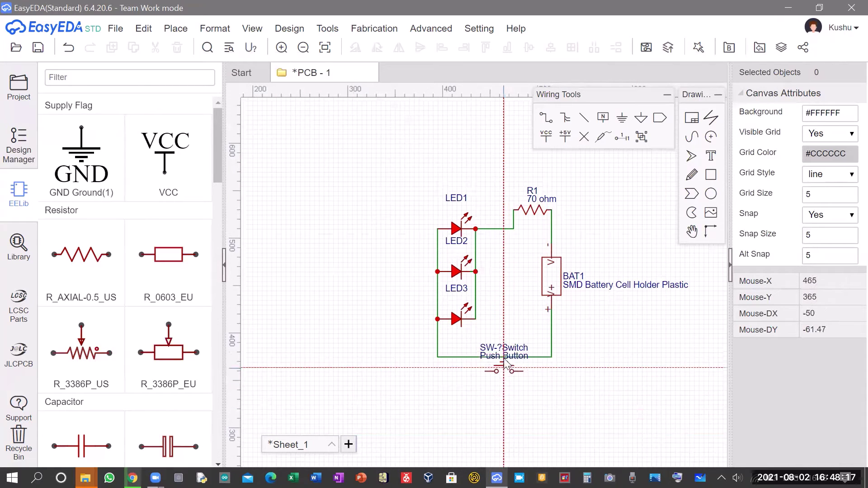
{"action": "left_click", "coordinate": [506, 352]}
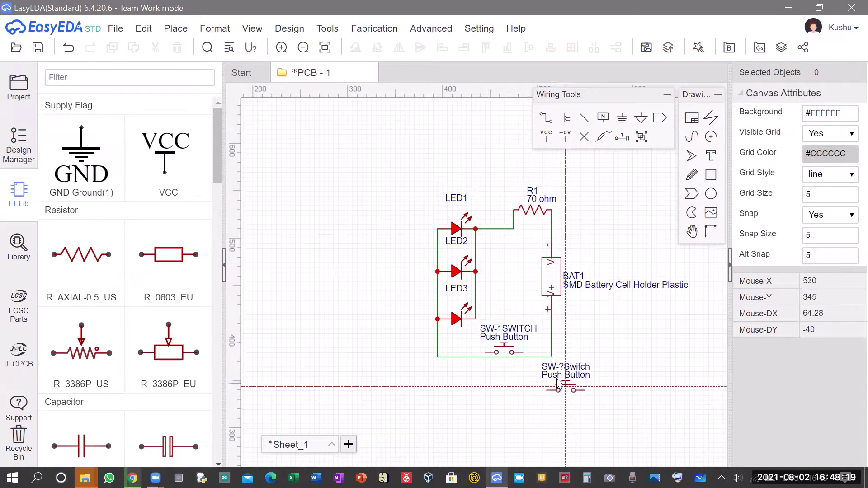
{"action": "key", "text": "Escape"}
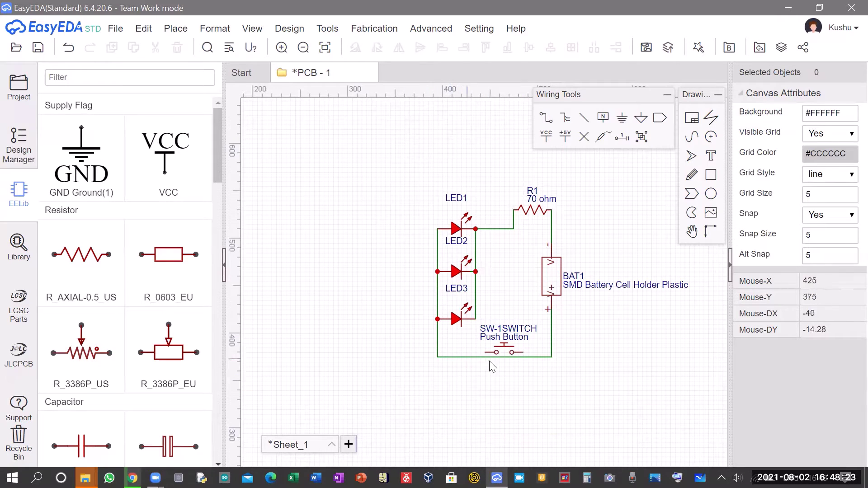
Try to bend the lower wire around the push button and delete the whole wire between the LEDs and the battery's positive terminal
{"action": "left_click", "coordinate": [546, 361]}
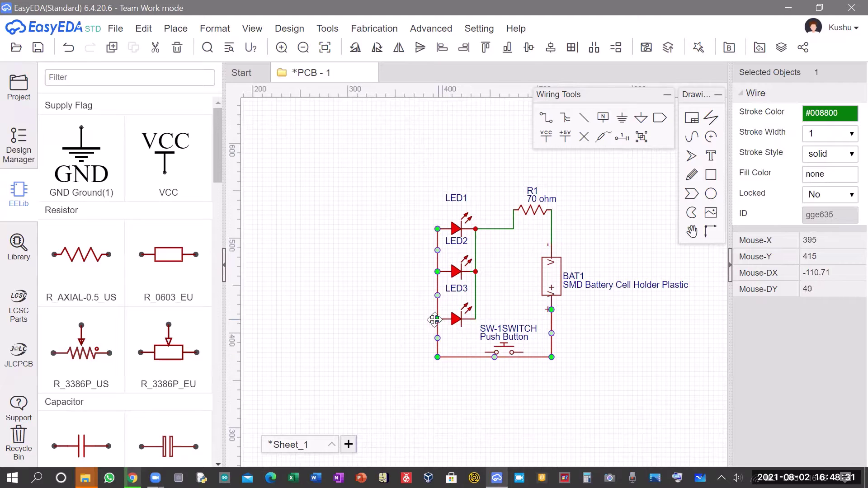
{"action": "left_click_drag", "start_coordinate": [437, 319], "coordinate": [437, 321]}
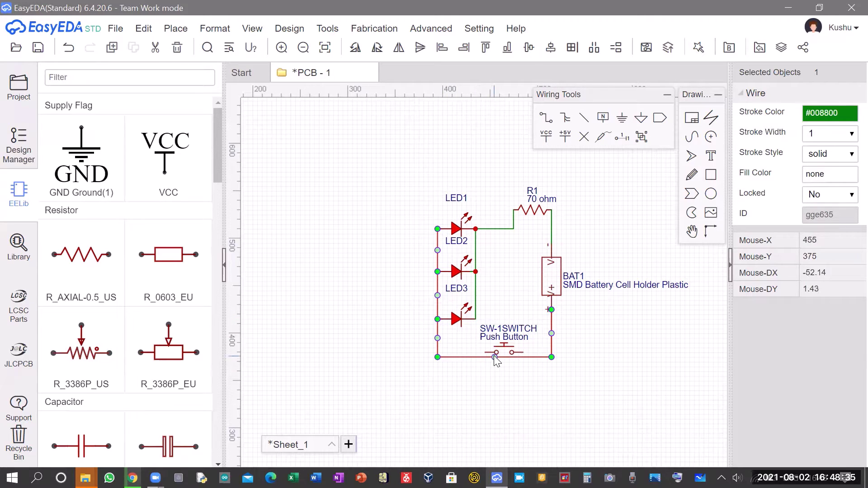
{"action": "left_click_drag", "start_coordinate": [494, 357], "coordinate": [523, 371]}
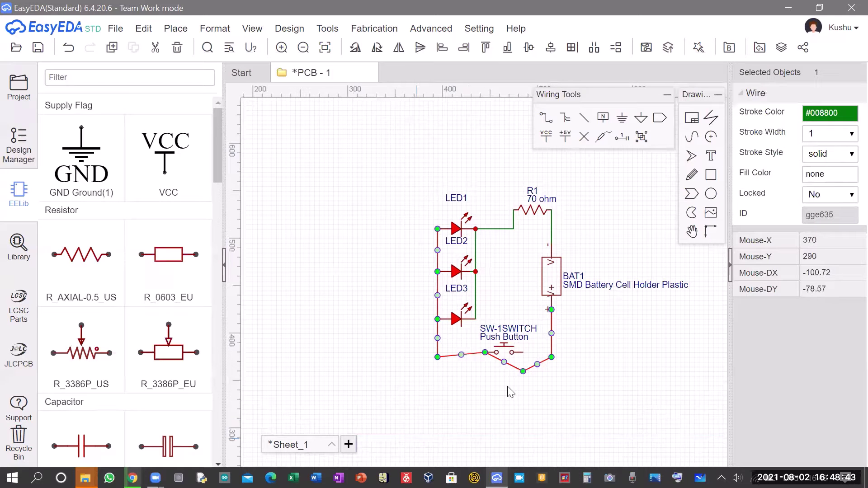
{"action": "key", "text": "Delete"}
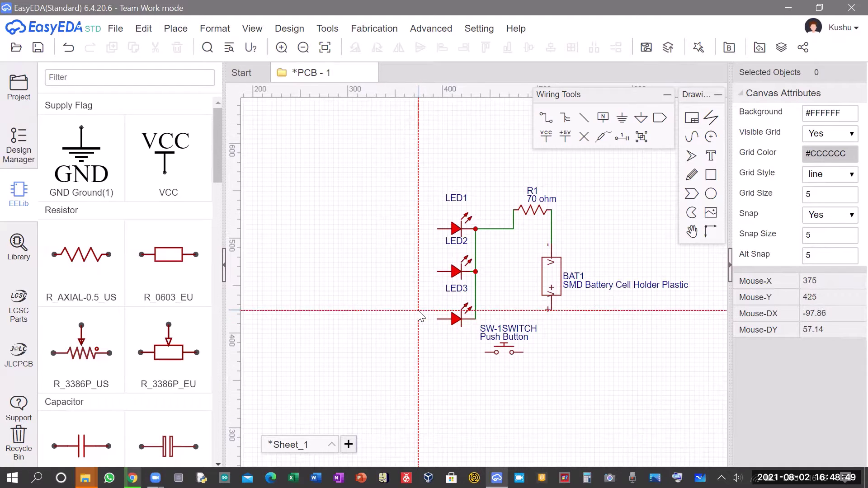
Rotate the push button symbol 180° so its terminals lie above the button bar
{"action": "left_click", "coordinate": [507, 352]}
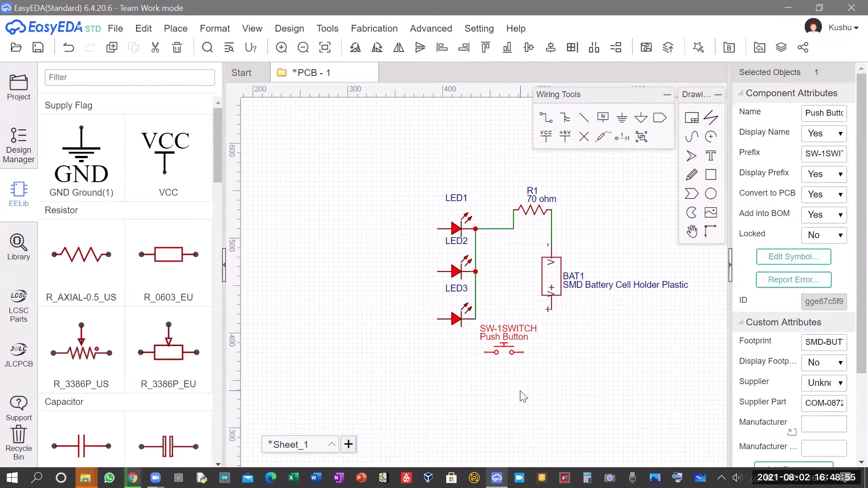
{"action": "key", "text": "space"}
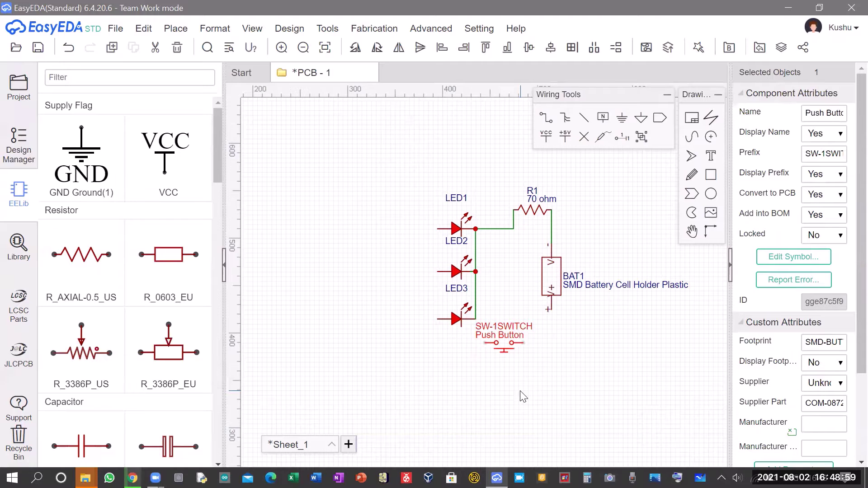
{"action": "key", "text": "space"}
{"action": "left_click", "coordinate": [455, 381]}
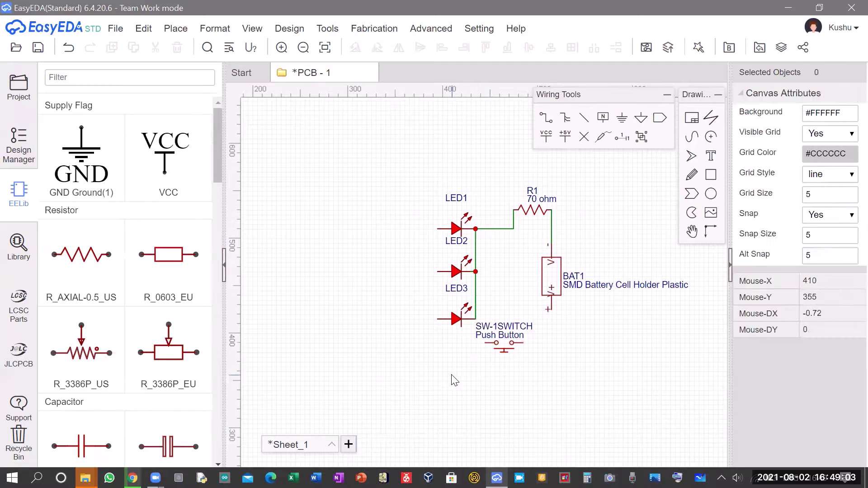
Wire the free ends of LED1, LED2 and LED3 together and connect them through the push button to the battery's positive terminal
{"action": "left_click", "coordinate": [437, 228]}
{"action": "left_click", "coordinate": [437, 271]}
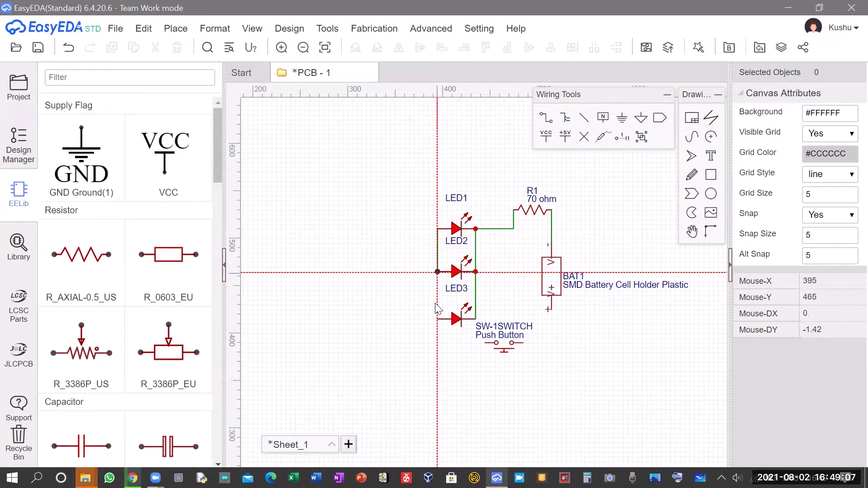
{"action": "left_click", "coordinate": [438, 319]}
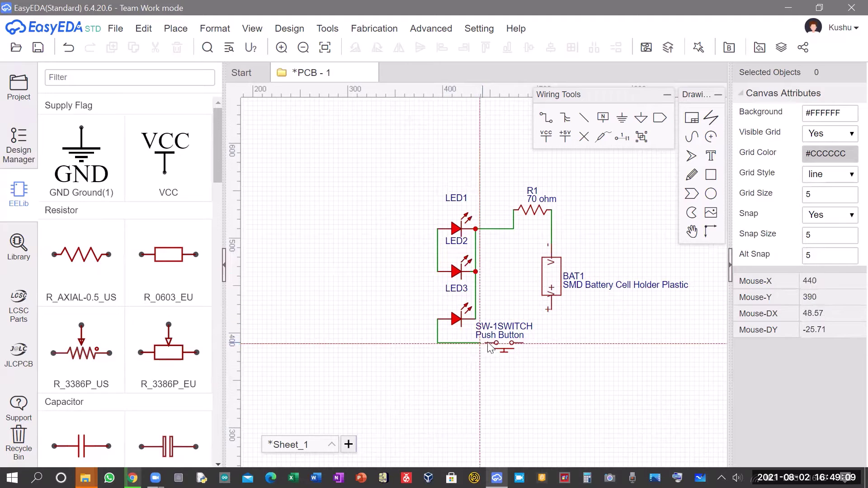
{"action": "left_click", "coordinate": [522, 343]}
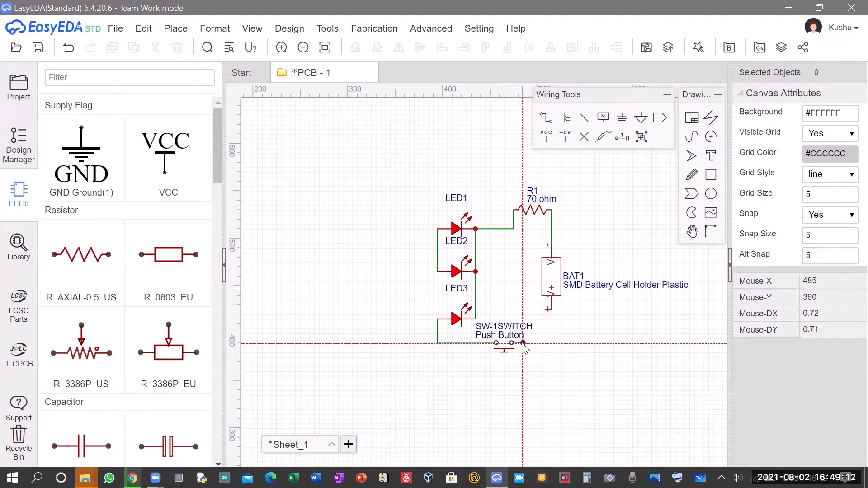
{"action": "left_click", "coordinate": [551, 310]}
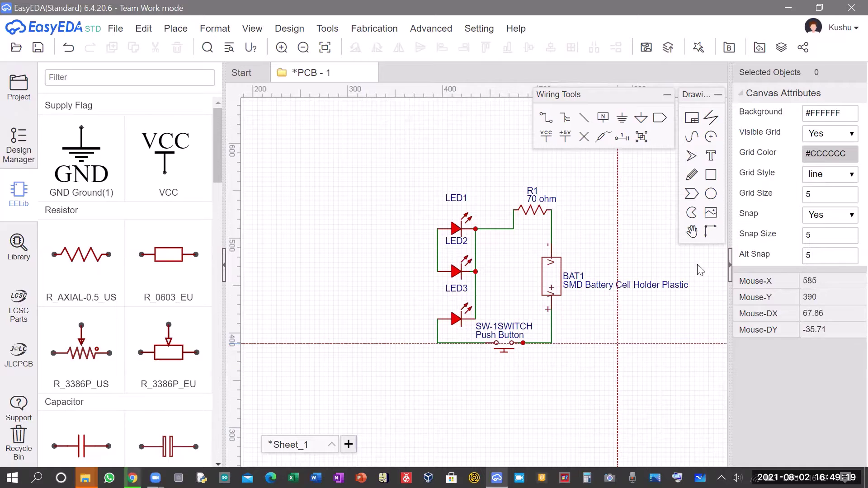
{"action": "key", "text": "Escape"}
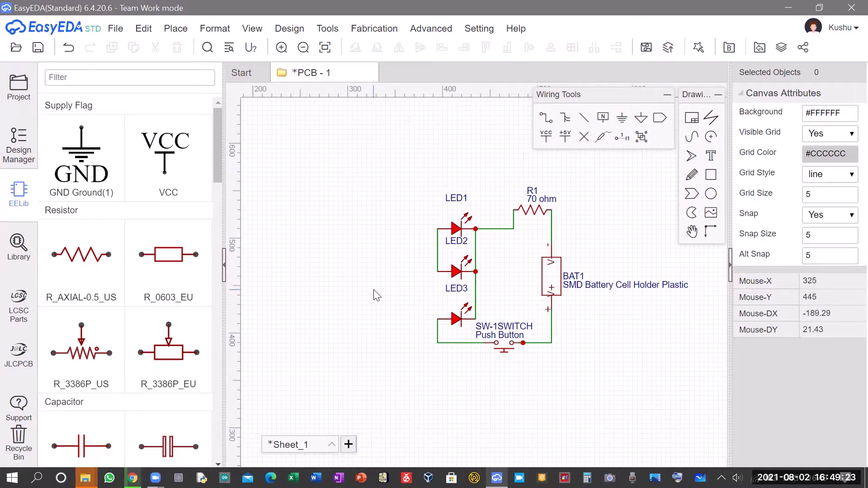
{"action": "key", "text": "w"}
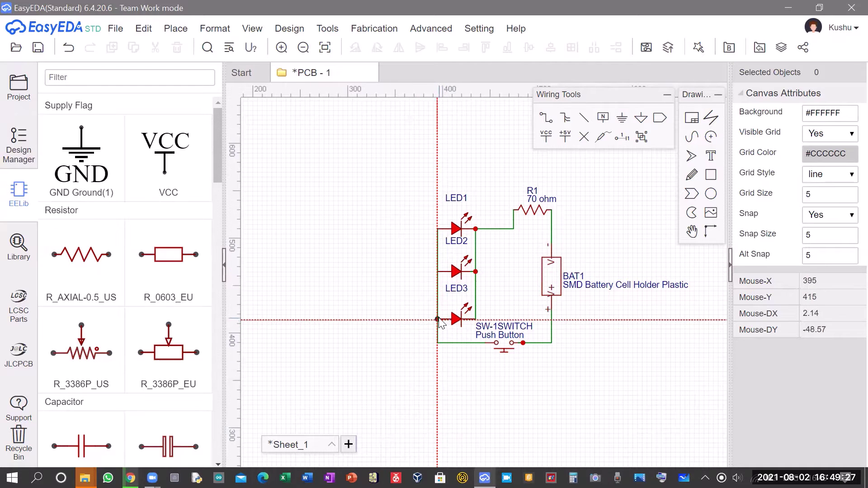
{"action": "key", "text": "Escape"}
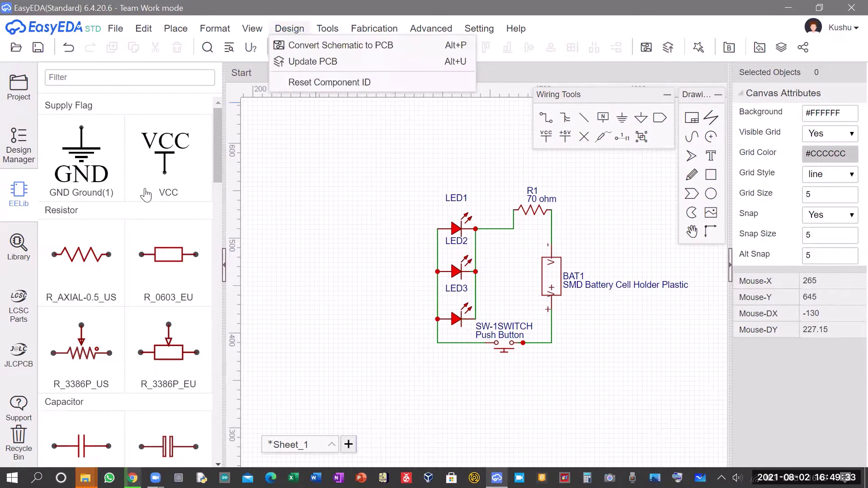
Try to convert the unsaved schematic to a PCB
{"action": "mouse_move", "coordinate": [295, 27]}
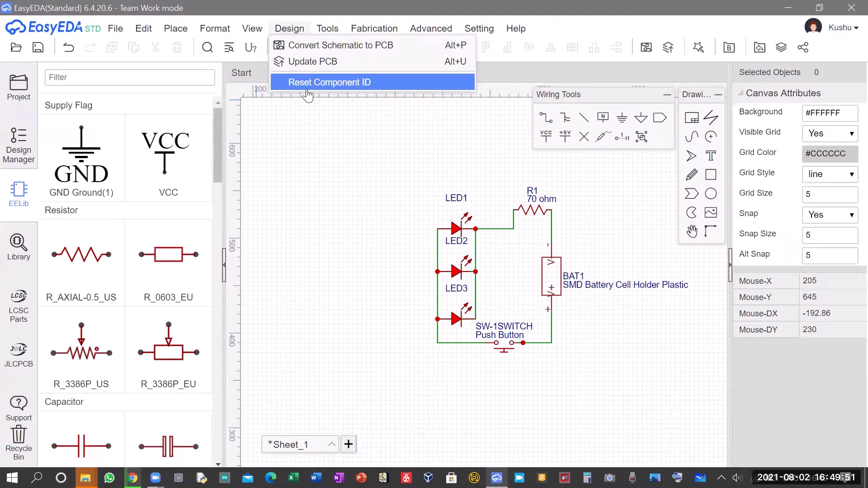
{"action": "left_click", "coordinate": [337, 47]}
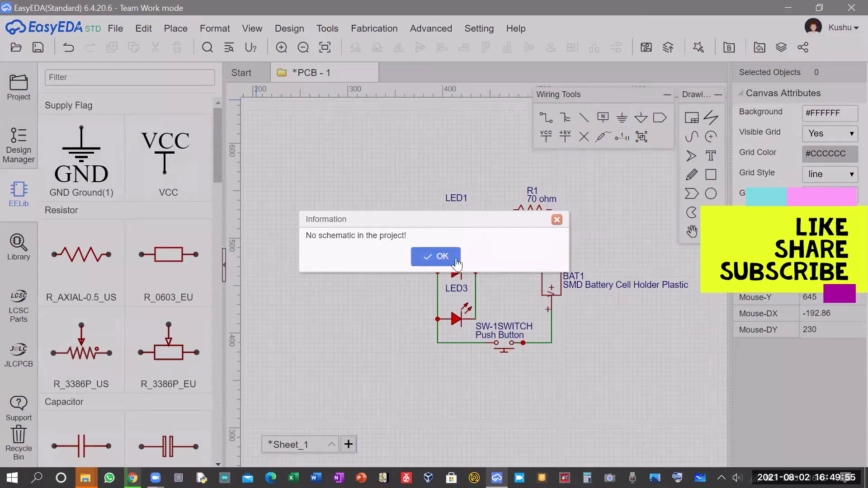
{"action": "left_click", "coordinate": [443, 257]}
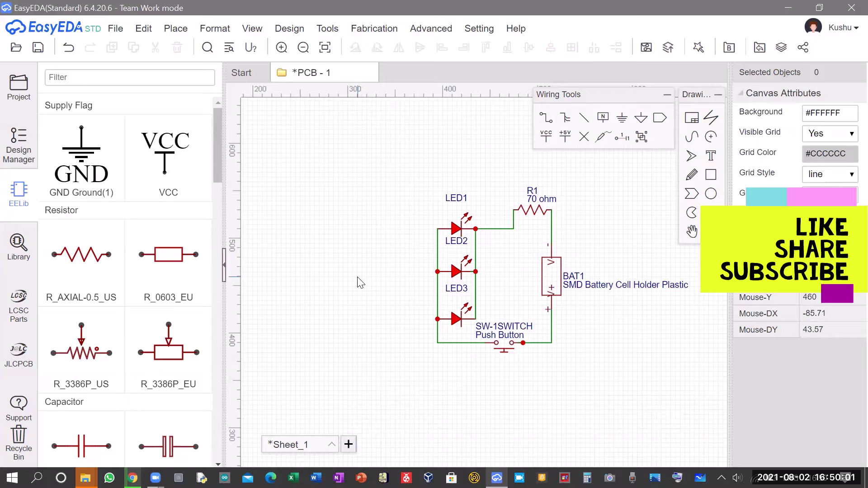
Save the schematic and convert it to a PCB
{"action": "key", "text": "ctrl+s"}
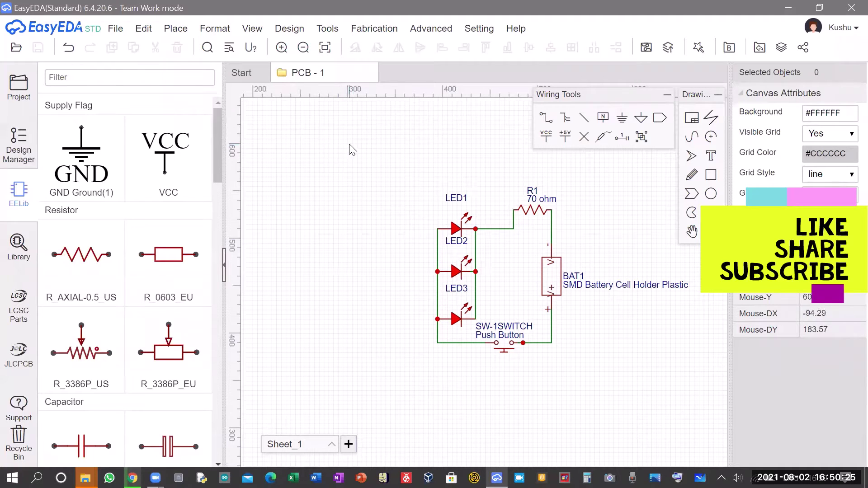
{"action": "left_click", "coordinate": [327, 31]}
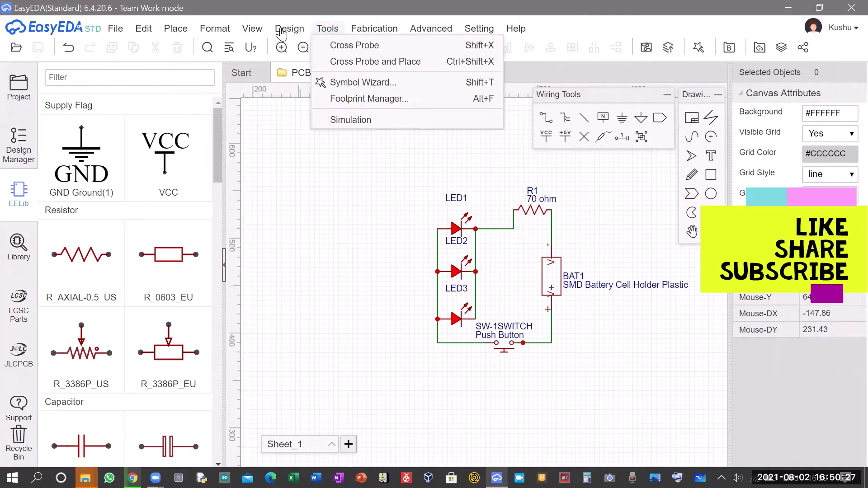
{"action": "mouse_move", "coordinate": [289, 29]}
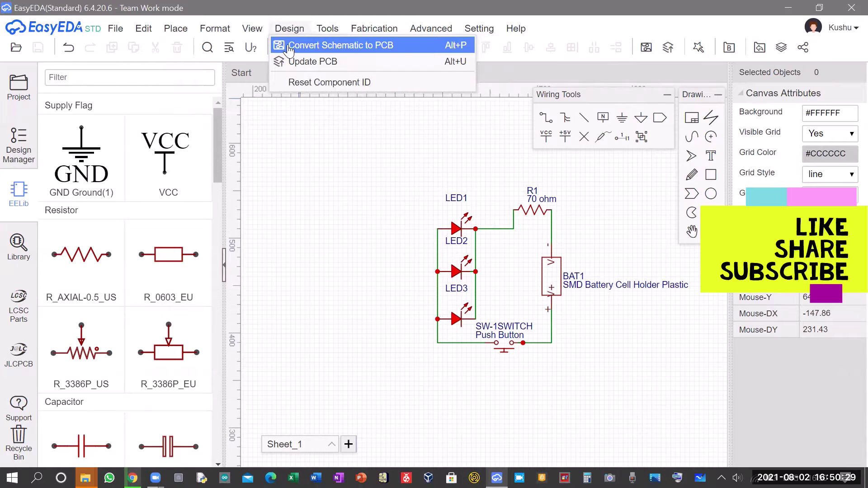
{"action": "left_click", "coordinate": [289, 47]}
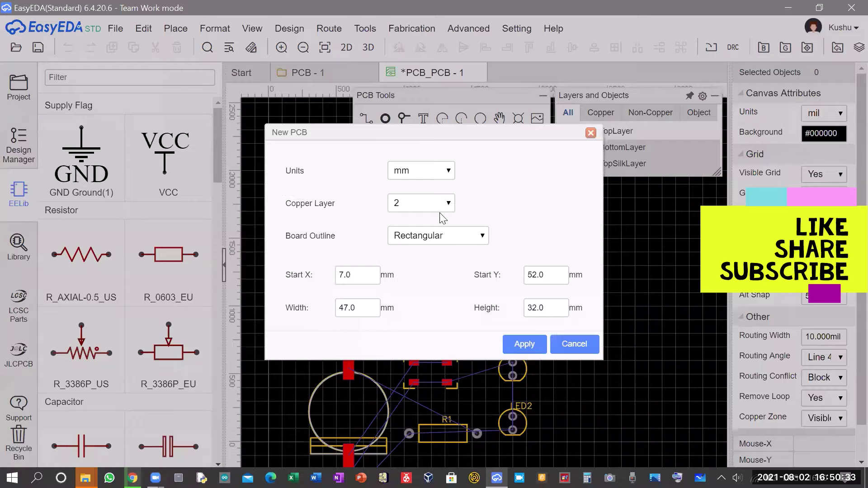
Choose mm as the new PCB's units and open its copper layer choices
{"action": "left_click", "coordinate": [434, 177]}
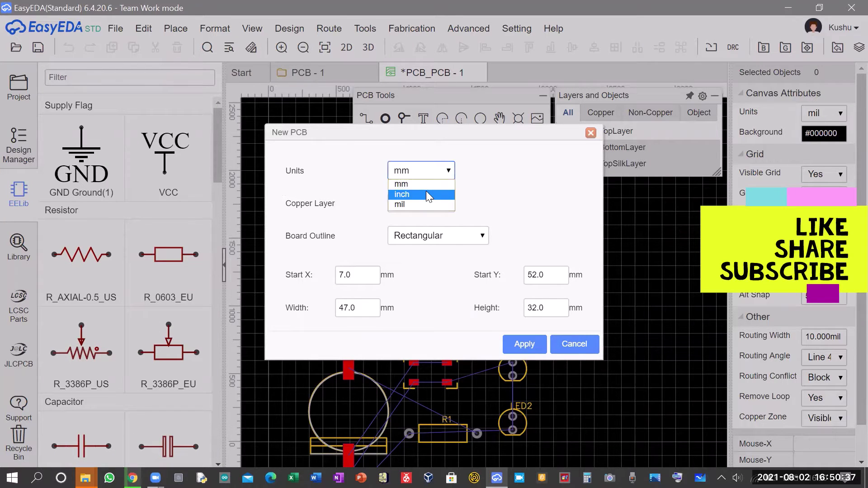
{"action": "left_click", "coordinate": [423, 184]}
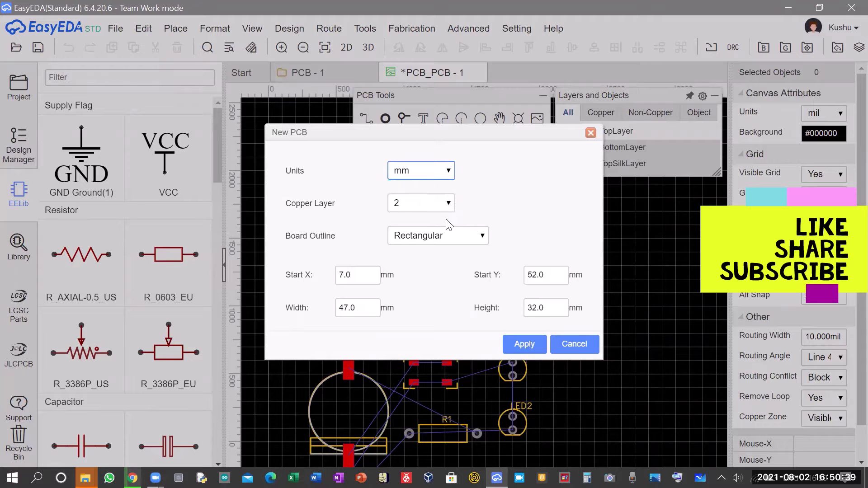
{"action": "left_click", "coordinate": [440, 204]}
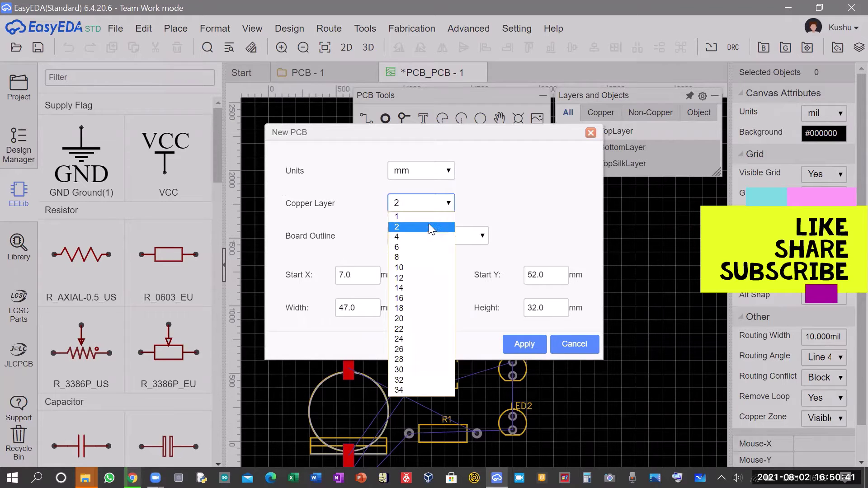
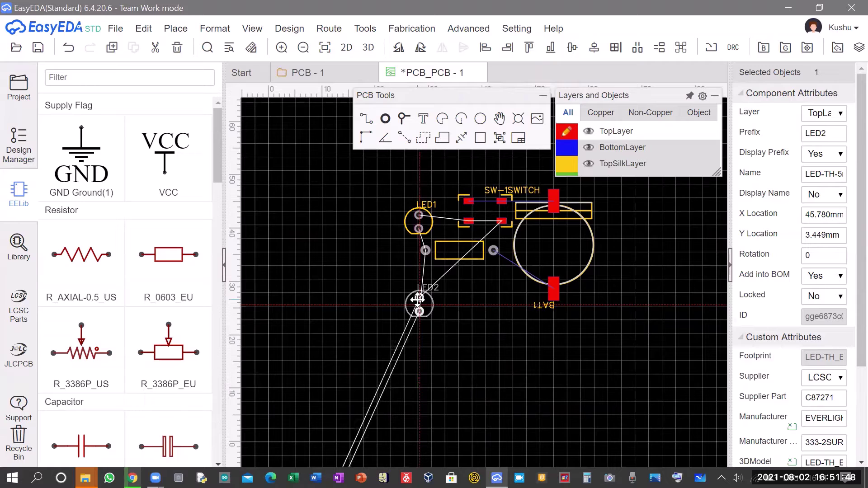
Place LED2 directly below LED1 at about X 27.94 mm, Y 30.86 mm, with its rotation at 0°
{"action": "mouse_move", "coordinate": [418, 300]}
{"action": "left_mouse_down"}
{"action": "mouse_move", "coordinate": [423, 305]}
{"action": "mouse_move", "coordinate": [419, 285]}
{"action": "mouse_move", "coordinate": [398, 278]}
{"action": "mouse_move", "coordinate": [420, 284]}
{"action": "left_mouse_up"}
{"action": "key", "text": "space"}
{"action": "key", "text": "space"}
{"action": "key", "text": "space"}
{"action": "key", "text": "space"}
Move LED3 directly below LED2 to about X 27.8 mm, Y 21.6 mm, with its rotation at 0°
{"action": "scroll", "coordinate": [400, 294], "scroll_direction": "down", "scroll_amount": 2}
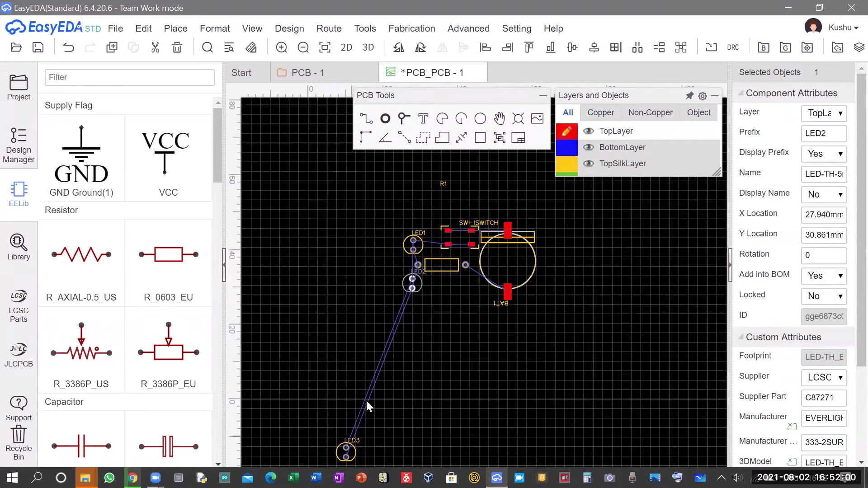
{"action": "left_click_drag", "start_coordinate": [346, 450], "coordinate": [415, 328]}
{"action": "scroll", "coordinate": [438, 311], "scroll_direction": "up", "scroll_amount": 2}
{"action": "key", "text": "space"}
{"action": "key", "text": "space"}
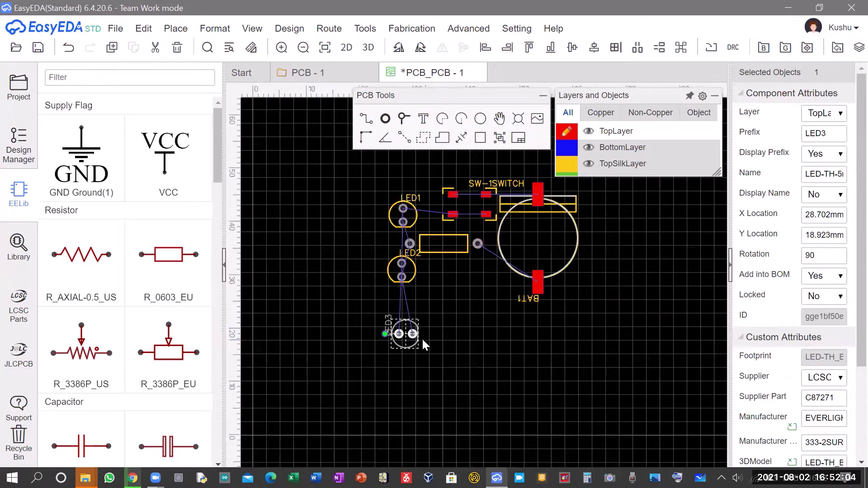
{"action": "key", "text": "space"}
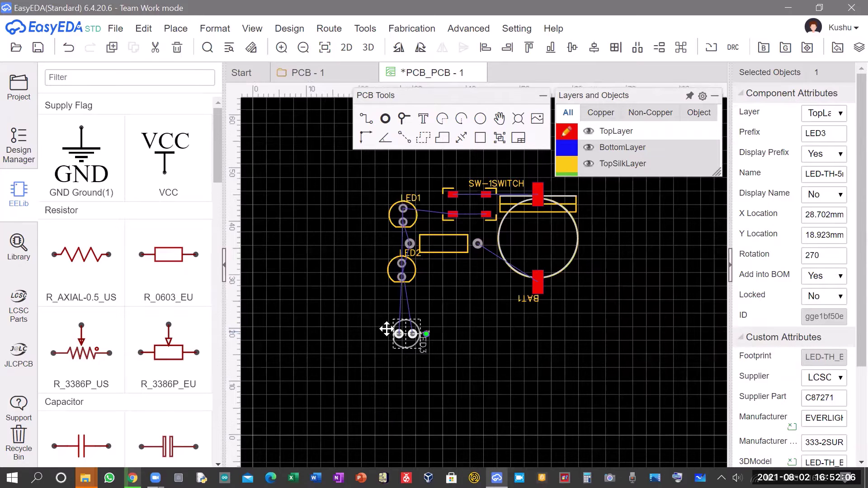
{"action": "key", "text": "space"}
{"action": "left_click_drag", "start_coordinate": [399, 332], "coordinate": [394, 312]}
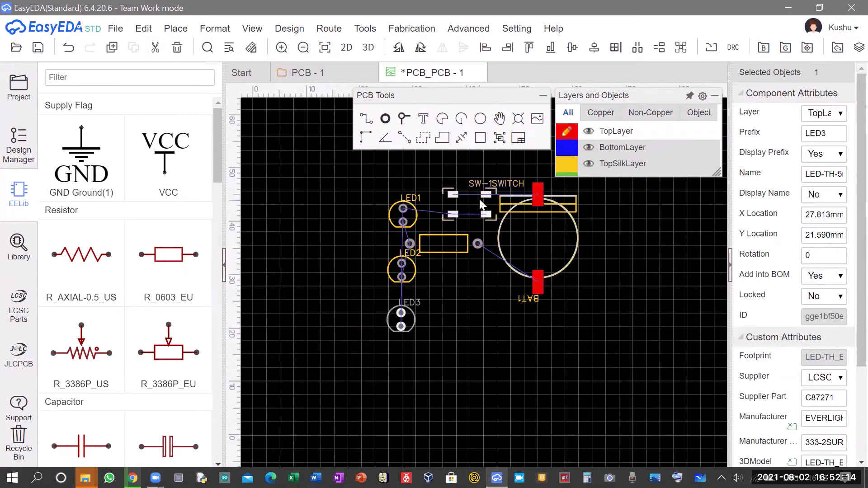
Tighten the layout by moving the resistor and push button down and stacking LED2 and LED3 closely beneath LED1
{"action": "left_click_drag", "start_coordinate": [442, 241], "coordinate": [461, 271]}
{"action": "left_click_drag", "start_coordinate": [403, 271], "coordinate": [404, 249]}
{"action": "left_click_drag", "start_coordinate": [402, 313], "coordinate": [402, 287]}
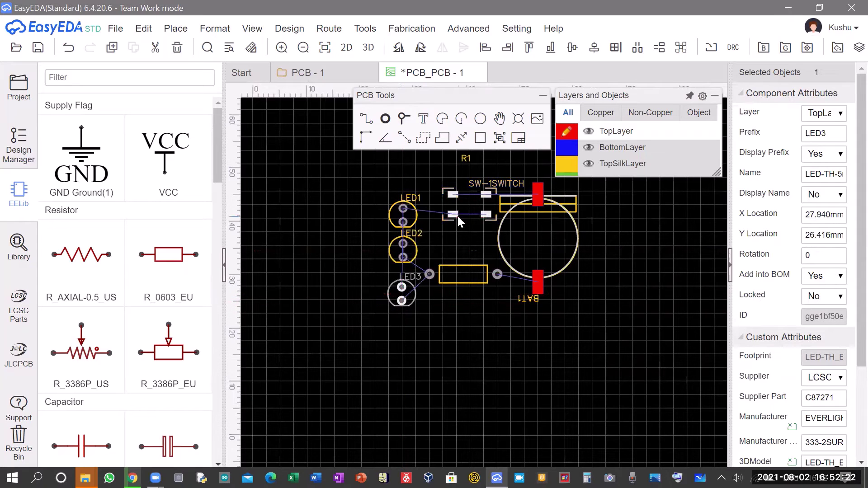
{"action": "left_click_drag", "start_coordinate": [462, 211], "coordinate": [455, 231]}
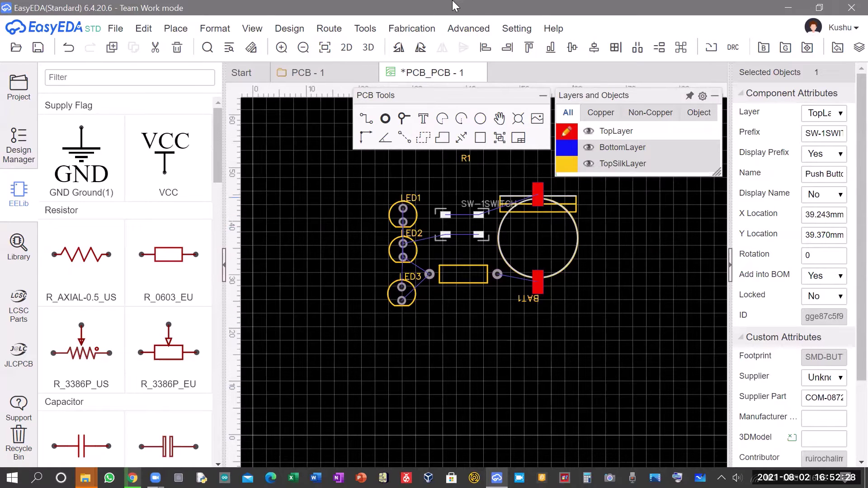
Draw a closed rectangular outline about 37 mm by 25 mm around all components on the BoardOutLine layer
{"action": "mouse_move", "coordinate": [583, 165]}
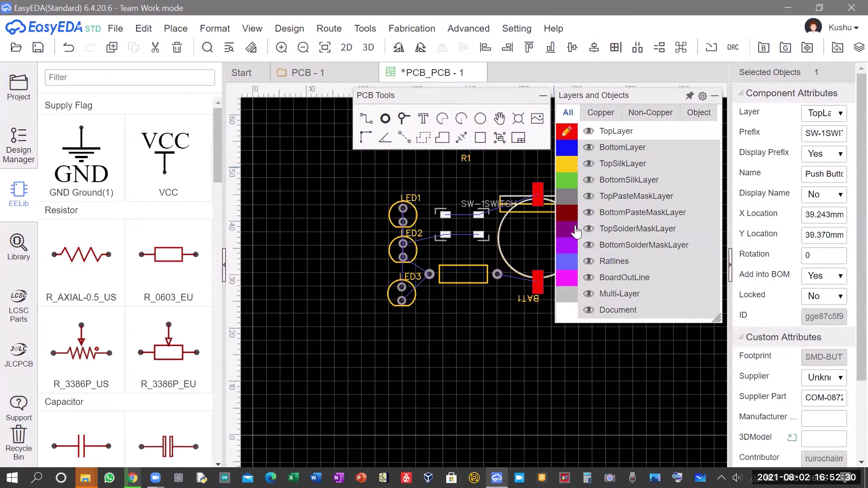
{"action": "left_click", "coordinate": [567, 279]}
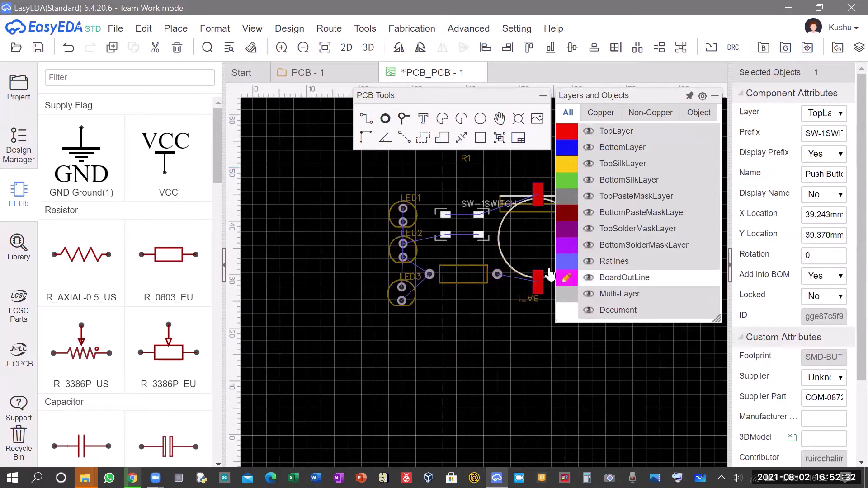
{"action": "left_click", "coordinate": [386, 180]}
{"action": "left_click_drag", "start_coordinate": [416, 182], "coordinate": [416, 181]}
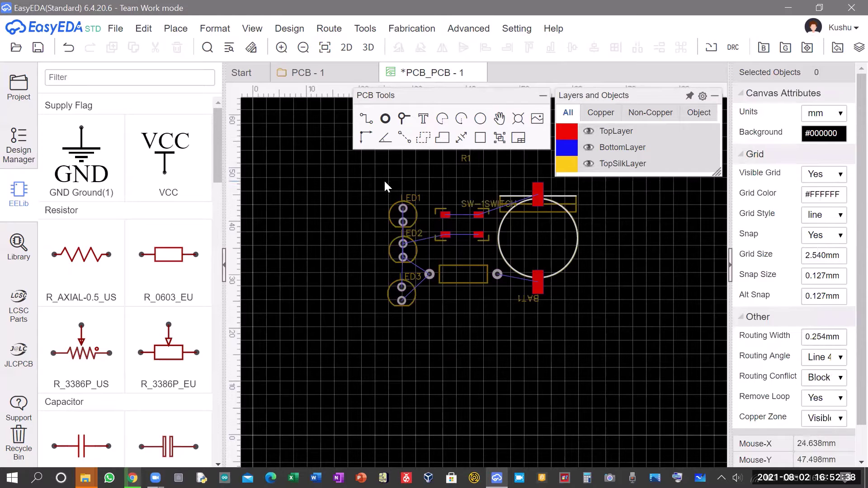
{"action": "key", "text": "w"}
{"action": "left_click", "coordinate": [413, 179]}
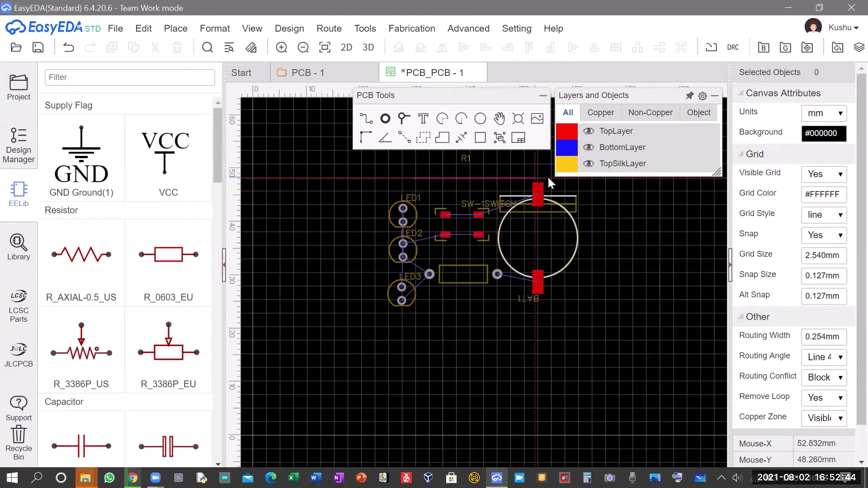
{"action": "left_click", "coordinate": [579, 178]}
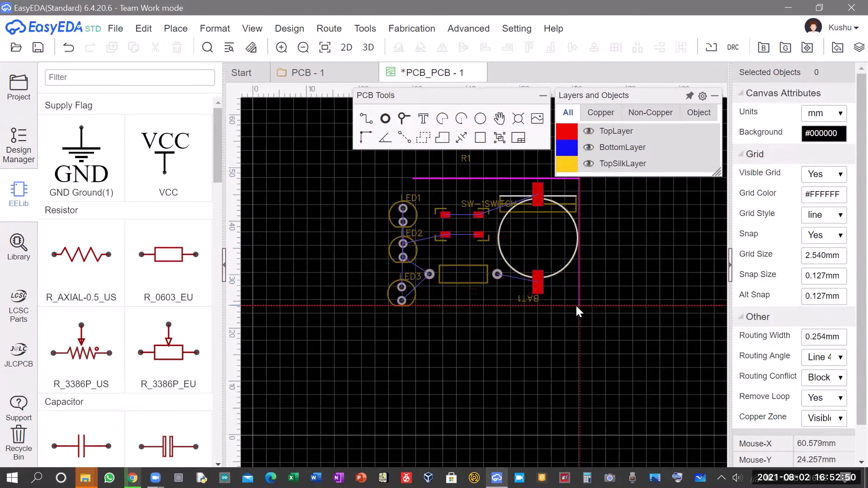
{"action": "left_click", "coordinate": [561, 309]}
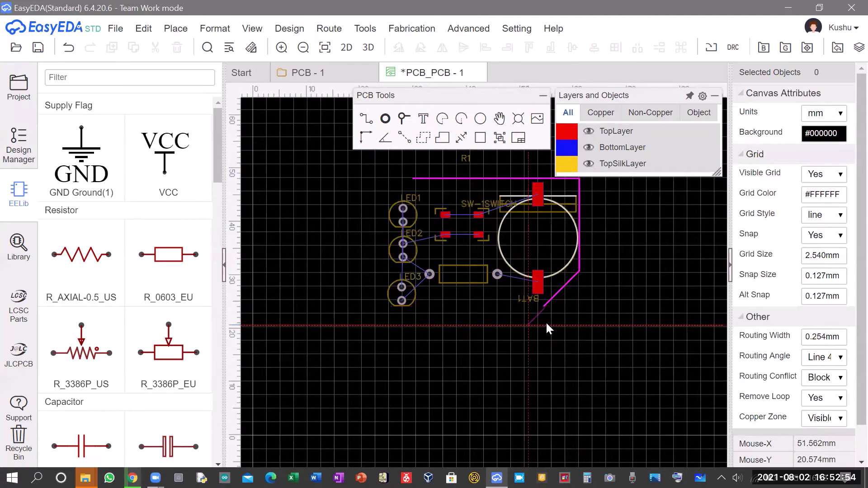
{"action": "key", "text": "BackSpace"}
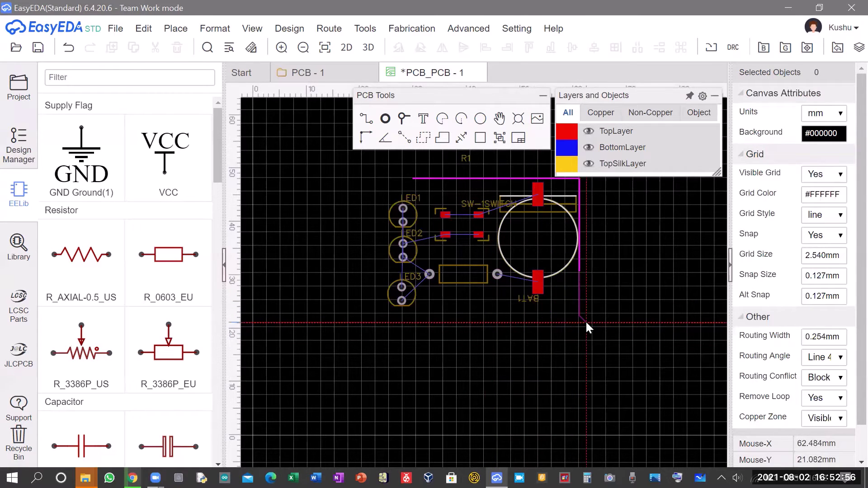
{"action": "left_click", "coordinate": [579, 310]}
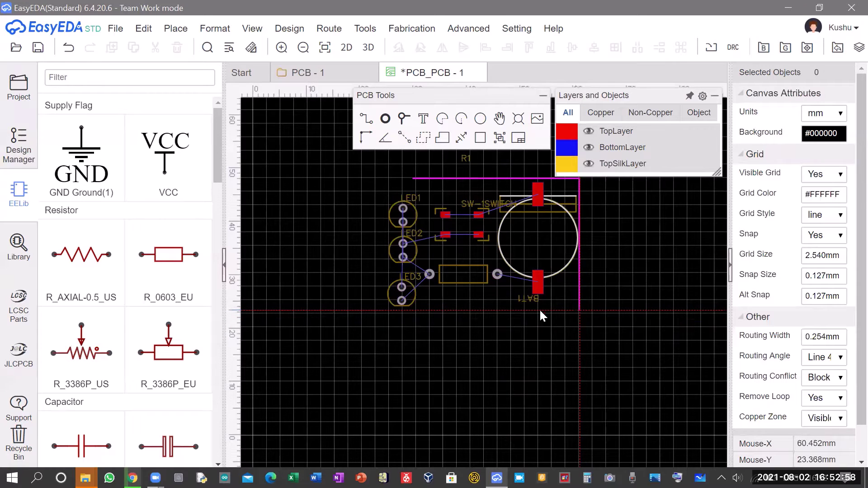
{"action": "left_click", "coordinate": [384, 307]}
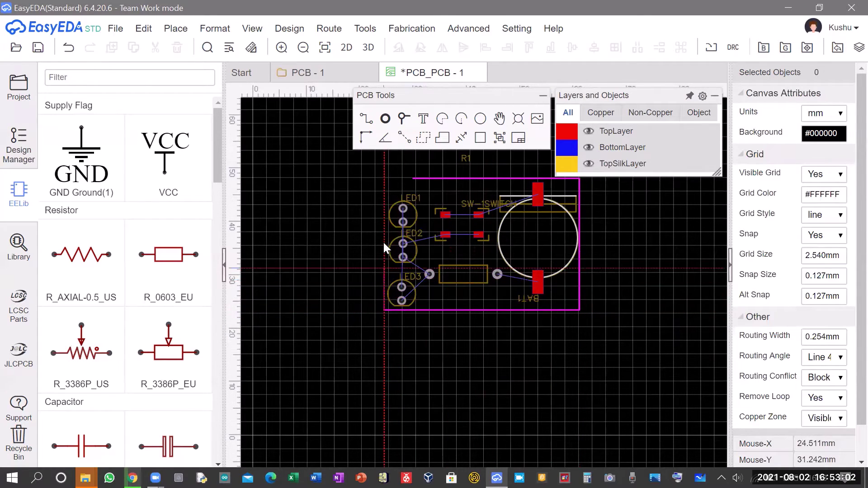
{"action": "left_click", "coordinate": [386, 179]}
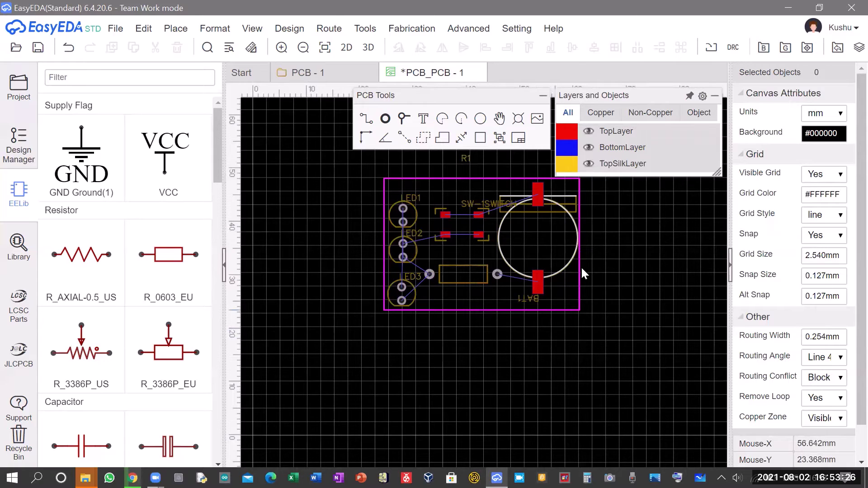
Route a track on the BottomLayer from LED1's upper pad around its right side to LED2's upper pad
{"action": "mouse_move", "coordinate": [581, 147]}
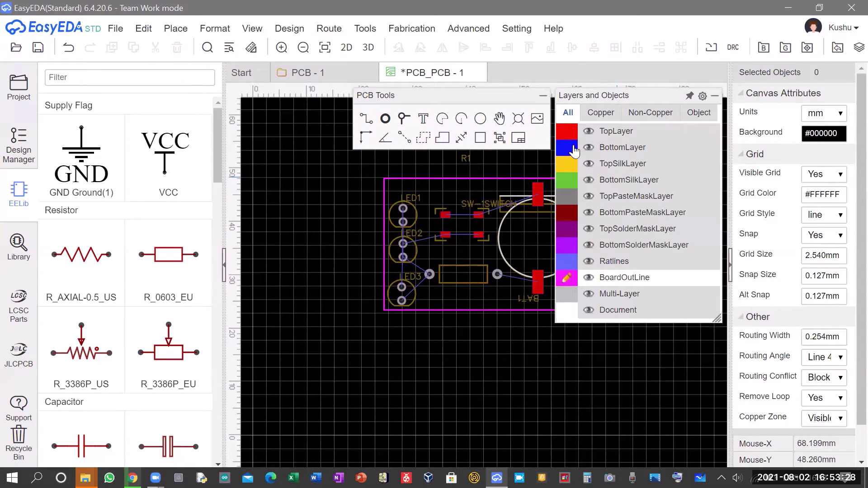
{"action": "left_click", "coordinate": [574, 149]}
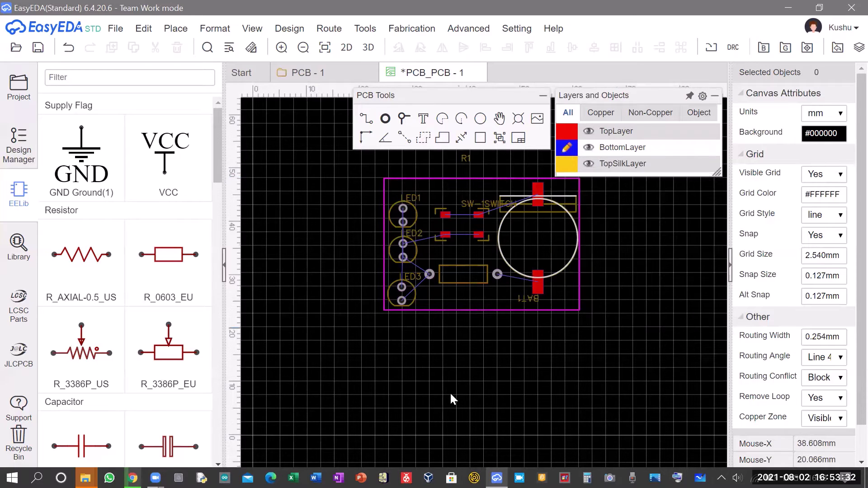
{"action": "key", "text": "w"}
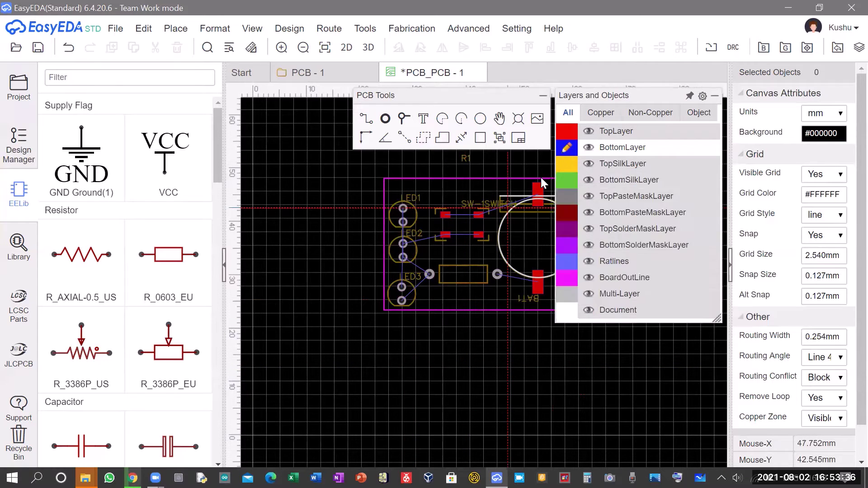
{"action": "left_click", "coordinate": [404, 206]}
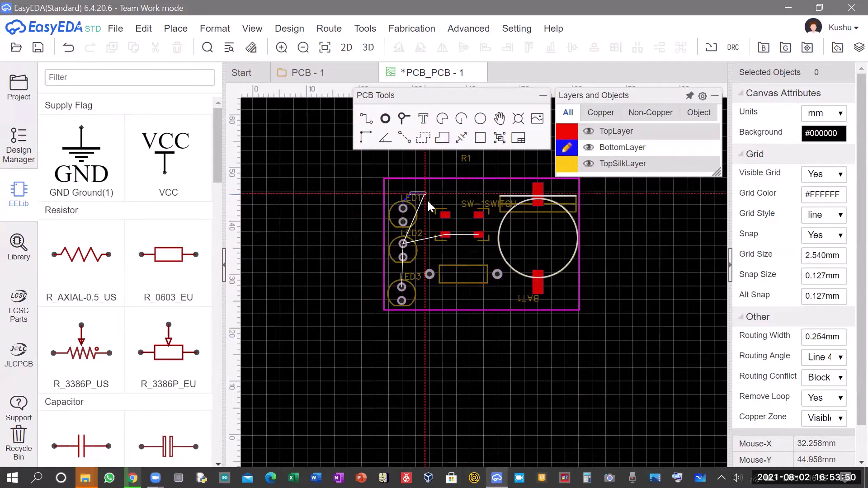
{"action": "left_click", "coordinate": [427, 200]}
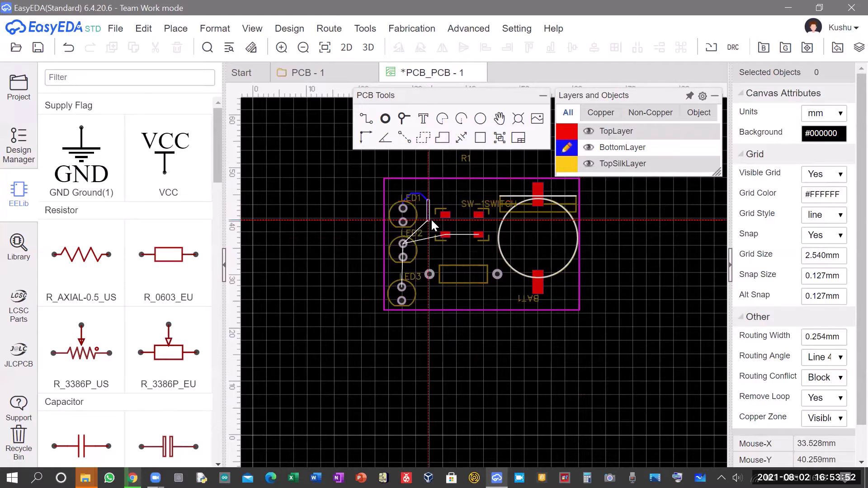
{"action": "left_click", "coordinate": [405, 244]}
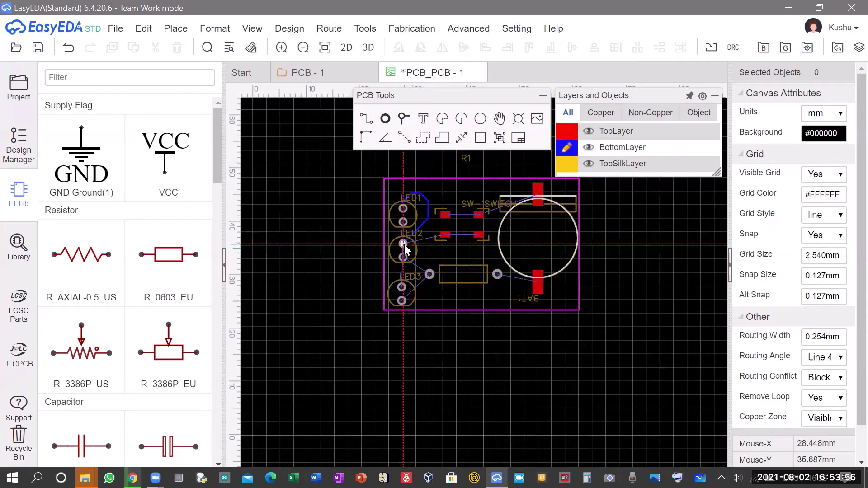
Route a bottom-layer track from LED2's upper pad around its lower pad to LED3's upper pad, ending the routing there
{"action": "left_click", "coordinate": [402, 241]}
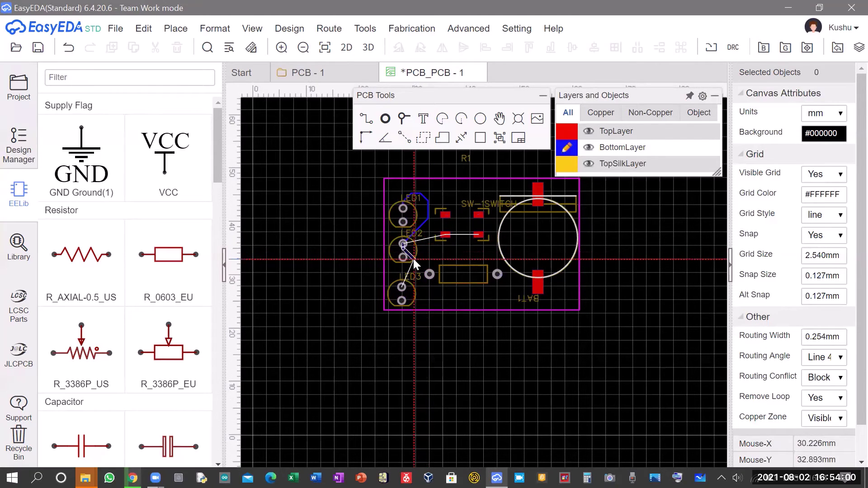
{"action": "left_click", "coordinate": [415, 259]}
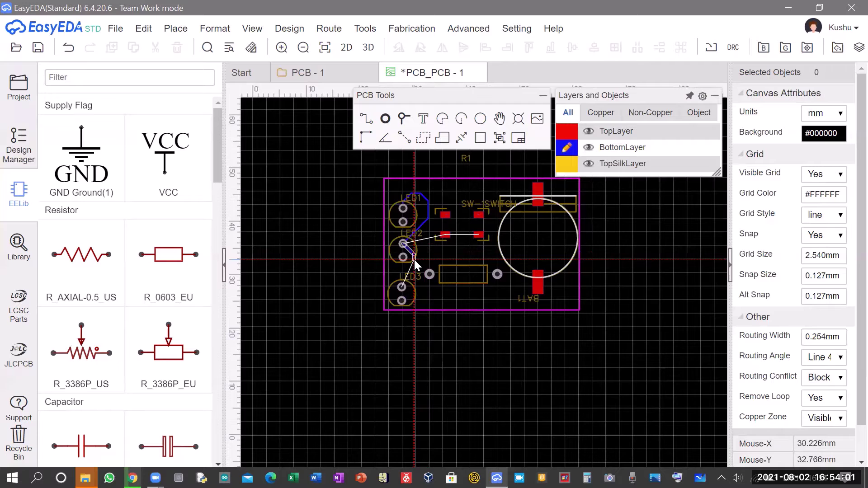
{"action": "left_click", "coordinate": [404, 286]}
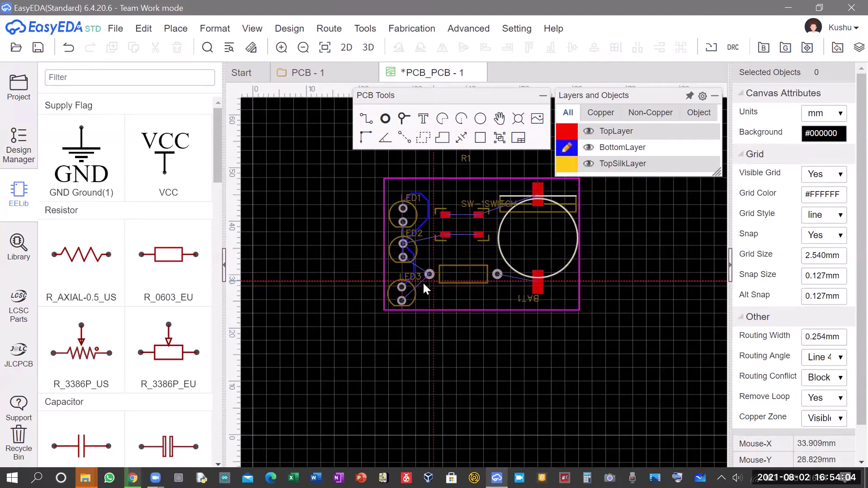
{"action": "left_click", "coordinate": [403, 243]}
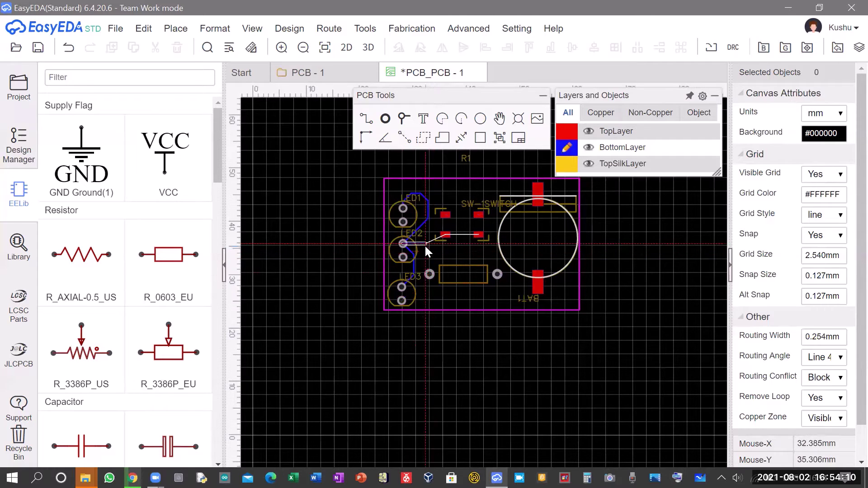
{"action": "key", "text": "Escape"}
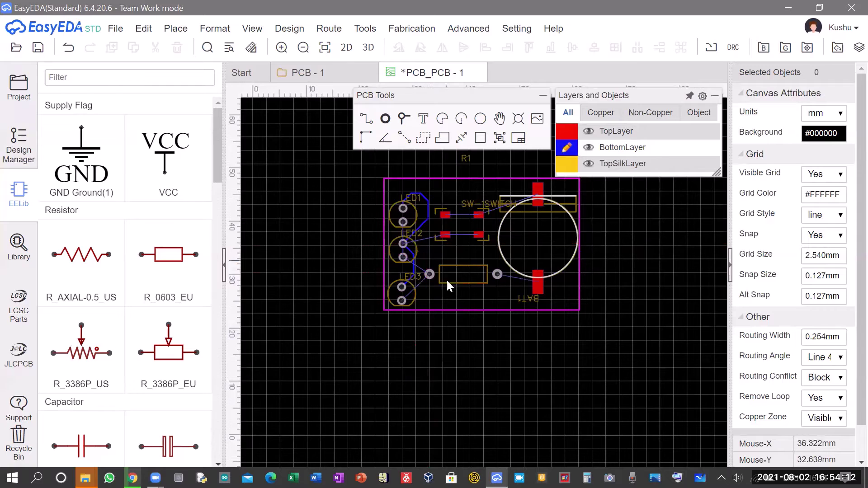
Route a bottom-layer track from LED3's lower pad to the resistor's left pad
{"action": "left_click", "coordinate": [401, 302]}
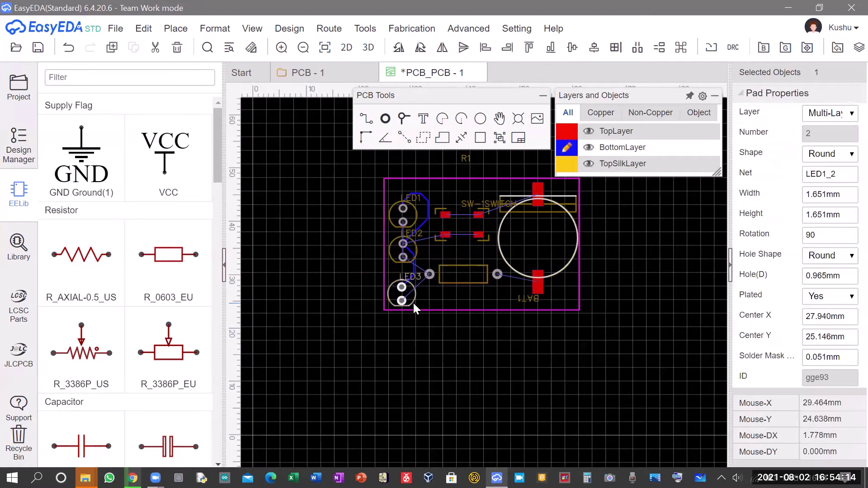
{"action": "right_click", "coordinate": [435, 294]}
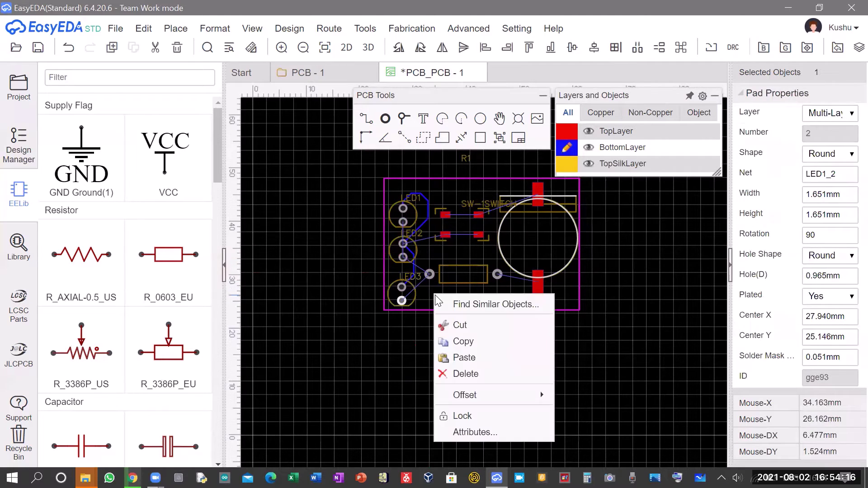
{"action": "left_click", "coordinate": [404, 298]}
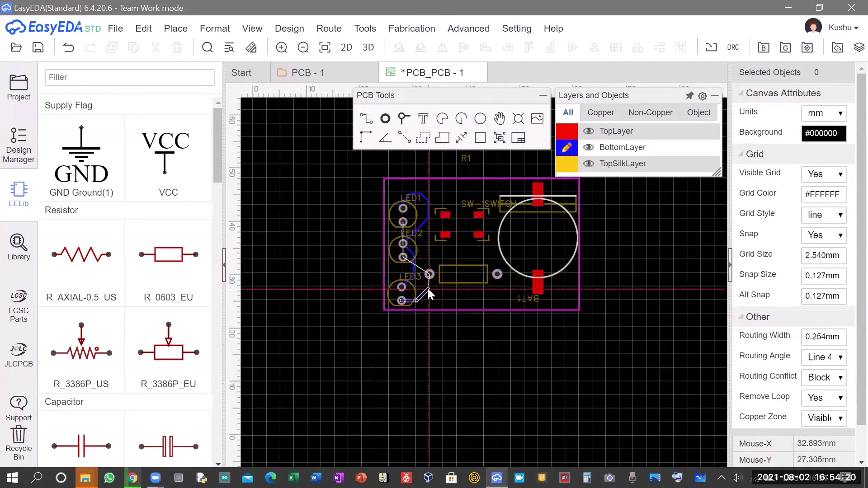
{"action": "left_click", "coordinate": [432, 286]}
{"action": "left_click", "coordinate": [431, 275]}
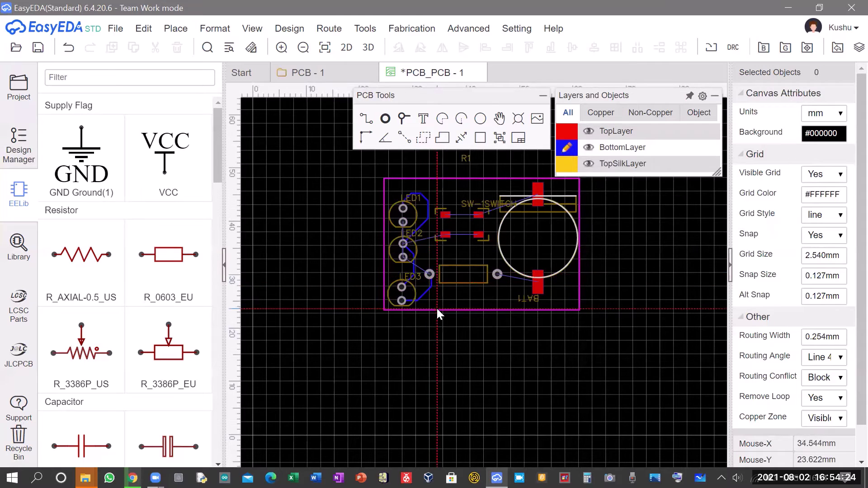
{"action": "left_click", "coordinate": [429, 275]}
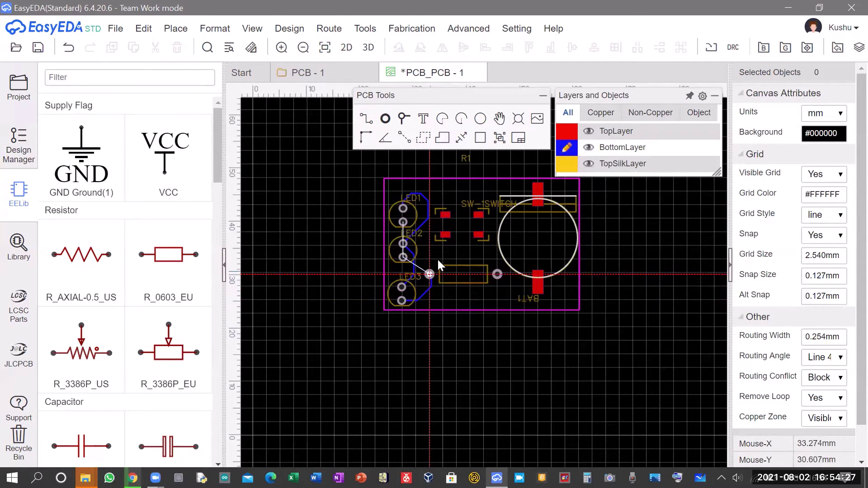
{"action": "left_click", "coordinate": [402, 257]}
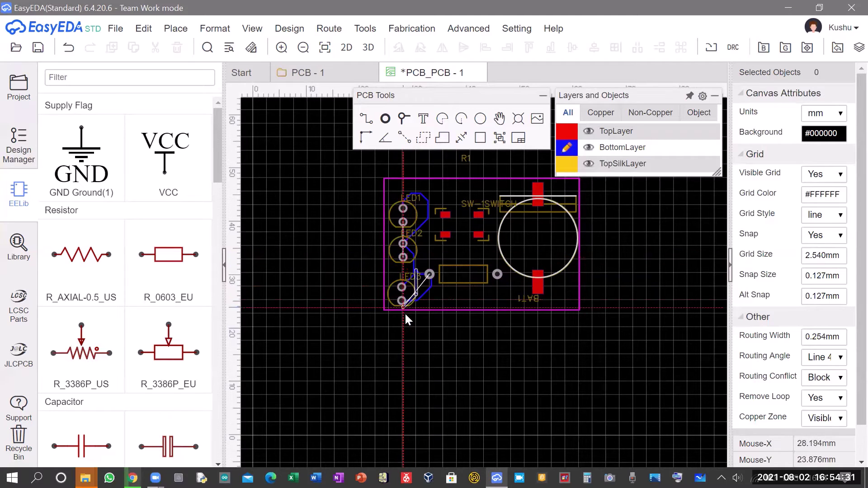
{"action": "left_click", "coordinate": [460, 275]}
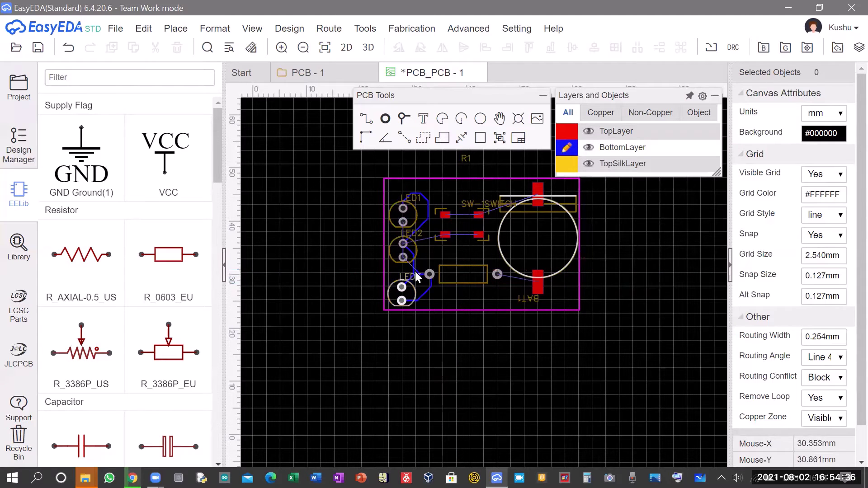
{"action": "scroll", "coordinate": [395, 268], "scroll_direction": "up", "scroll_amount": 1}
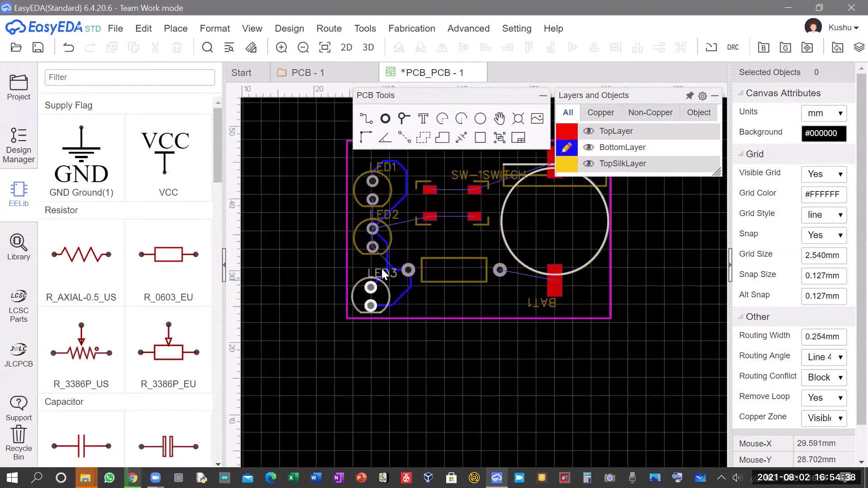
{"action": "scroll", "coordinate": [431, 296], "scroll_direction": "up", "scroll_amount": 2}
{"action": "scroll", "coordinate": [389, 269], "scroll_direction": "up", "scroll_amount": 1}
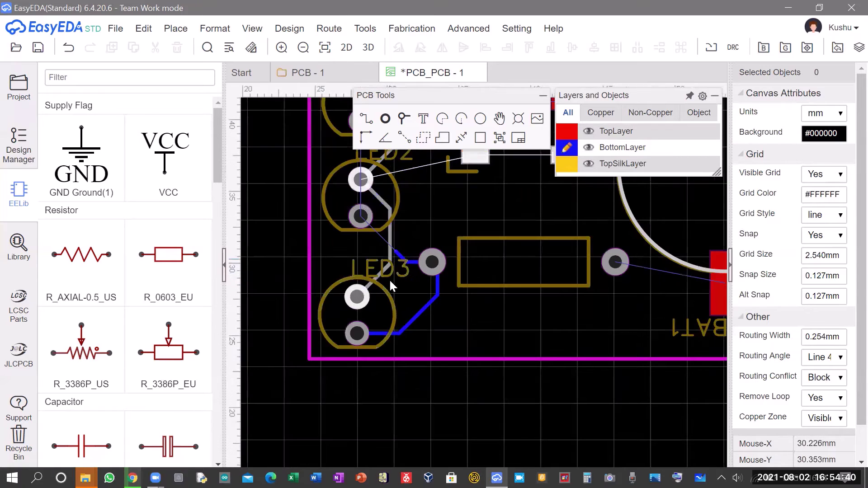
{"action": "left_click", "coordinate": [404, 257]}
{"action": "key", "text": "Delete"}
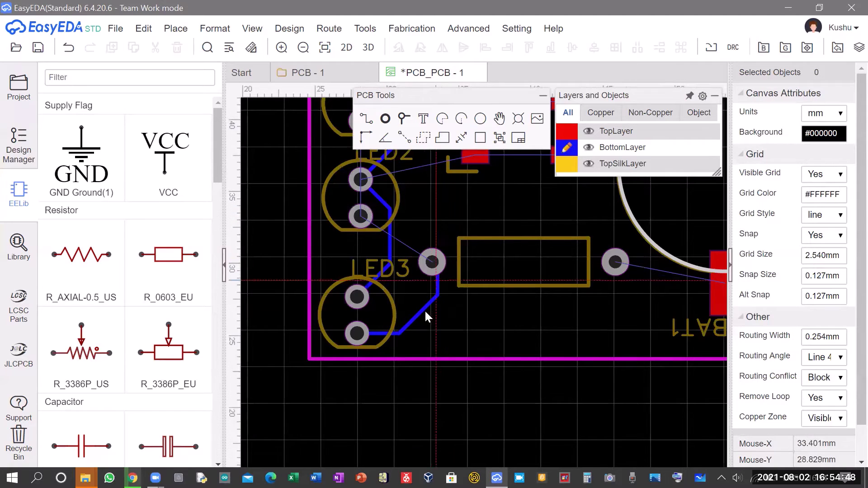
Route a bottom-layer track from the resistor's left pad over its body and below LED3, ending at LED2's lower pad
{"action": "left_click", "coordinate": [431, 264]}
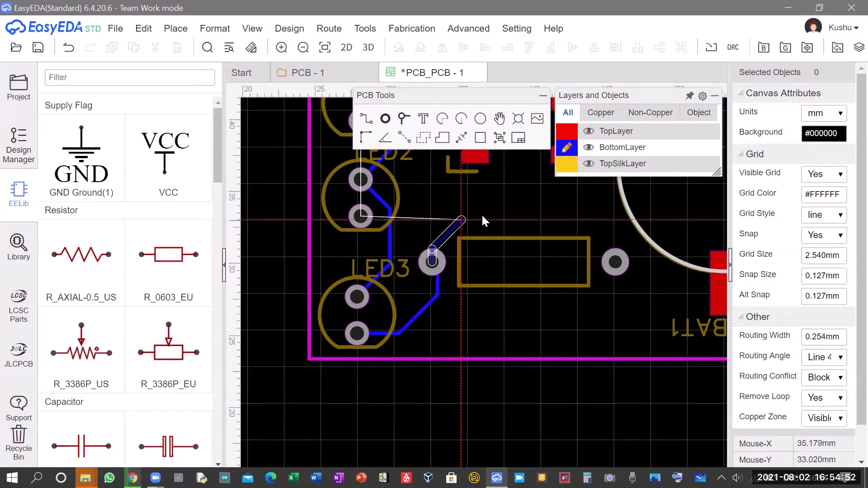
{"action": "left_click", "coordinate": [449, 211]}
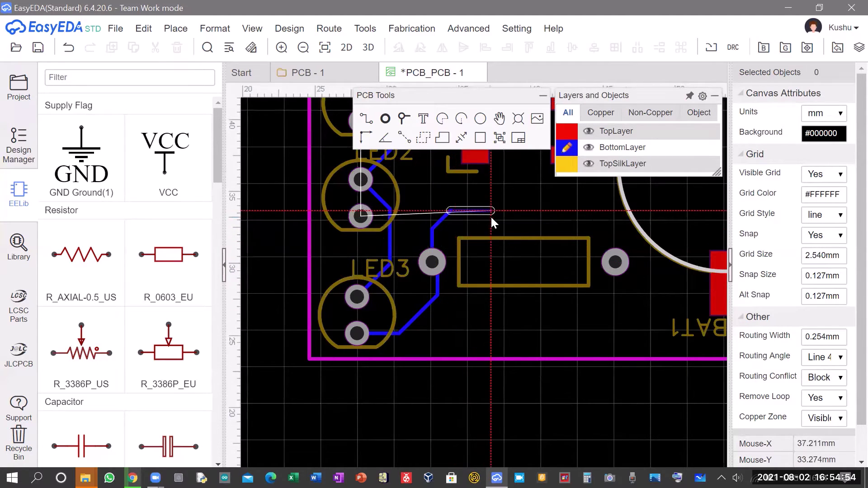
{"action": "left_click", "coordinate": [498, 230]}
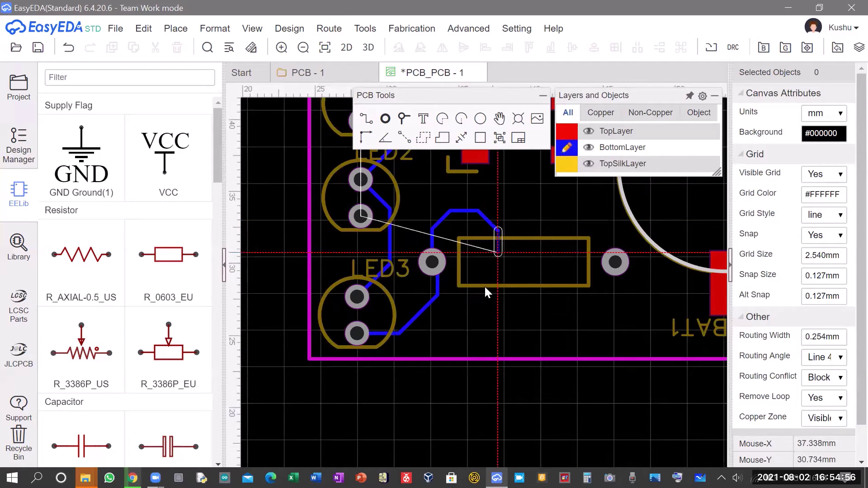
{"action": "left_click", "coordinate": [476, 343]}
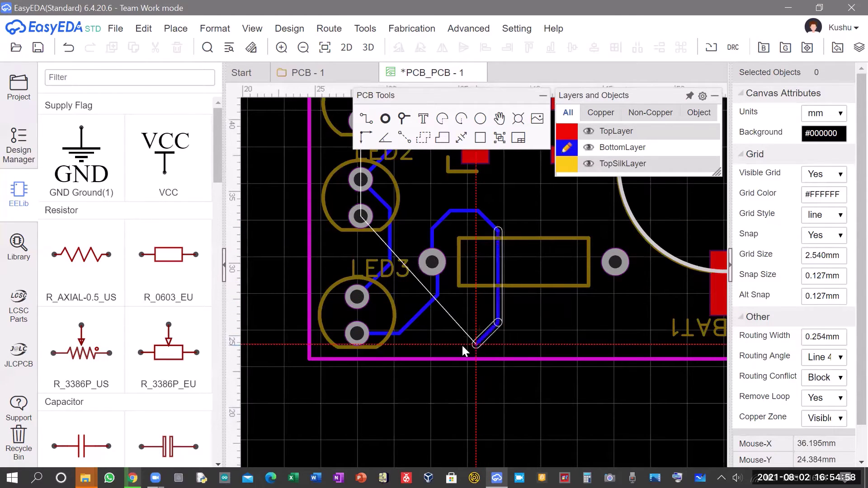
{"action": "left_click", "coordinate": [322, 343]}
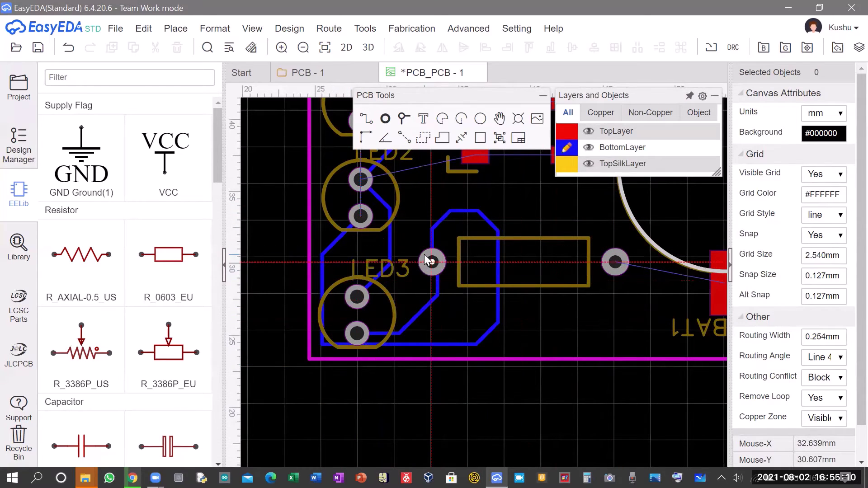
Route a bottom-layer track from LED1's lower pad around LED2's upper pad to LED2's lower pad, and end the routing
{"action": "scroll", "coordinate": [424, 254], "scroll_direction": "down", "scroll_amount": 2}
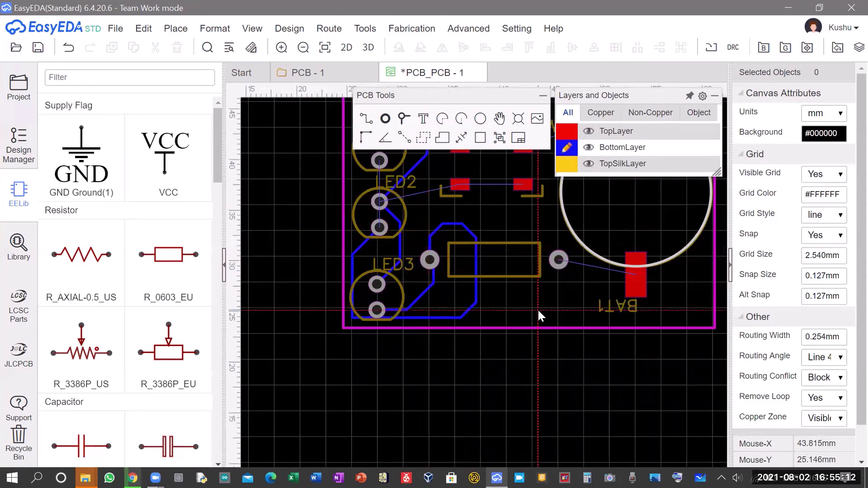
{"action": "right_click_drag", "start_coordinate": [518, 309], "coordinate": [505, 398]}
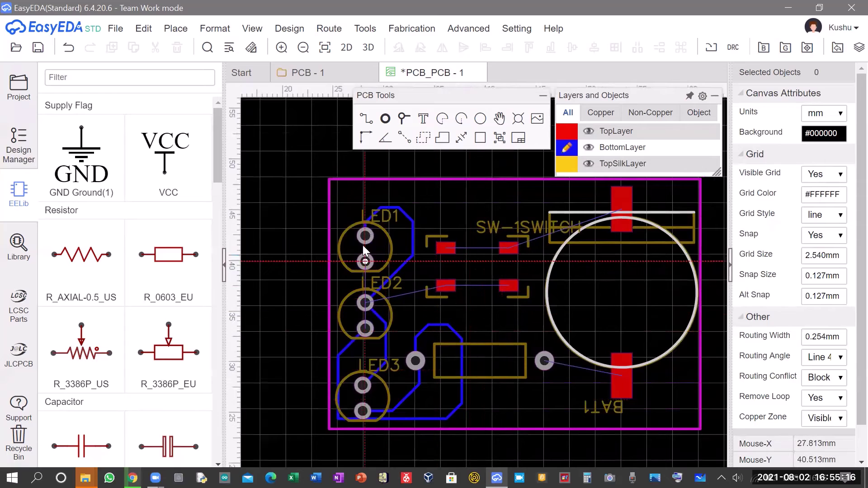
{"action": "left_click", "coordinate": [365, 262]}
{"action": "key", "text": "Escape"}
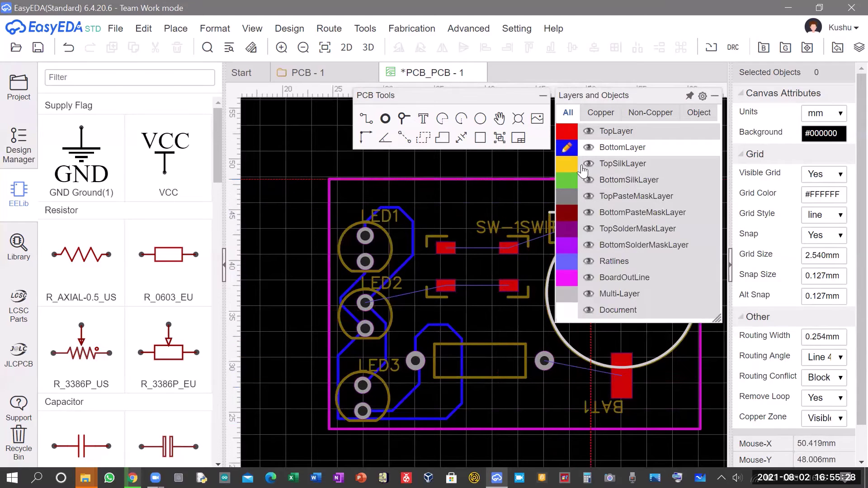
On the TopLayer, route tracks from the switch's upper right pad to BAT1's upper pad and between the switch's two lower pads
{"action": "mouse_move", "coordinate": [570, 133]}
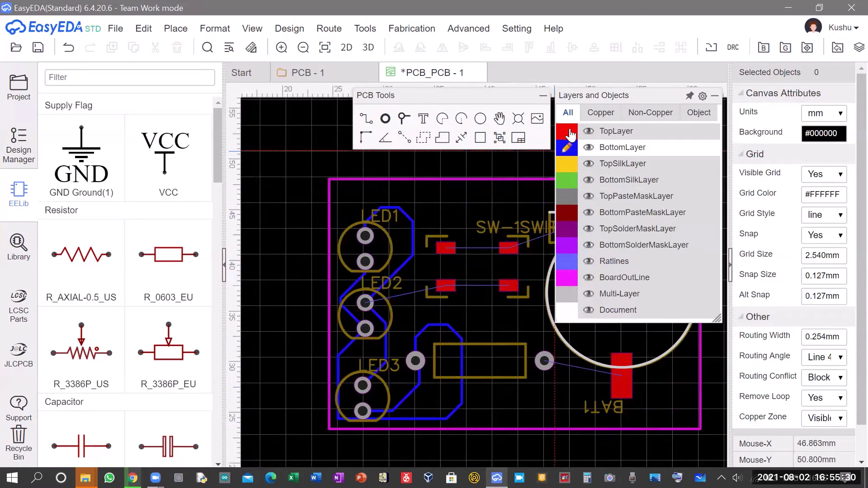
{"action": "left_click", "coordinate": [570, 132]}
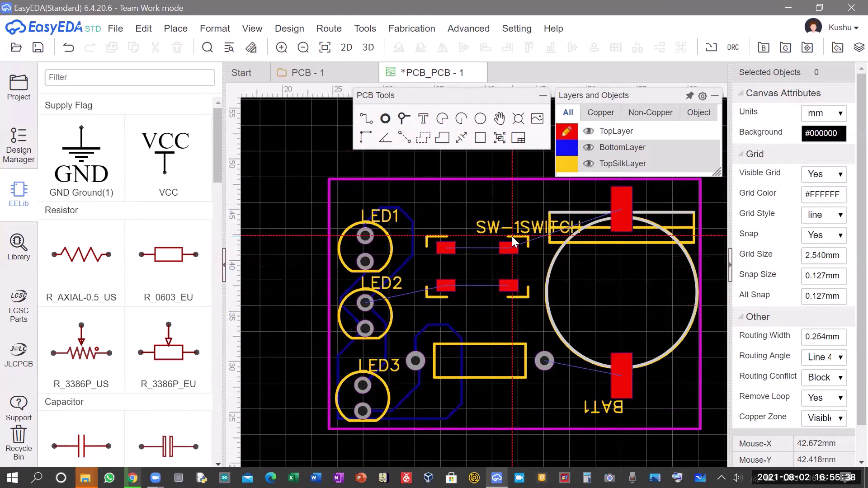
{"action": "left_click", "coordinate": [505, 246]}
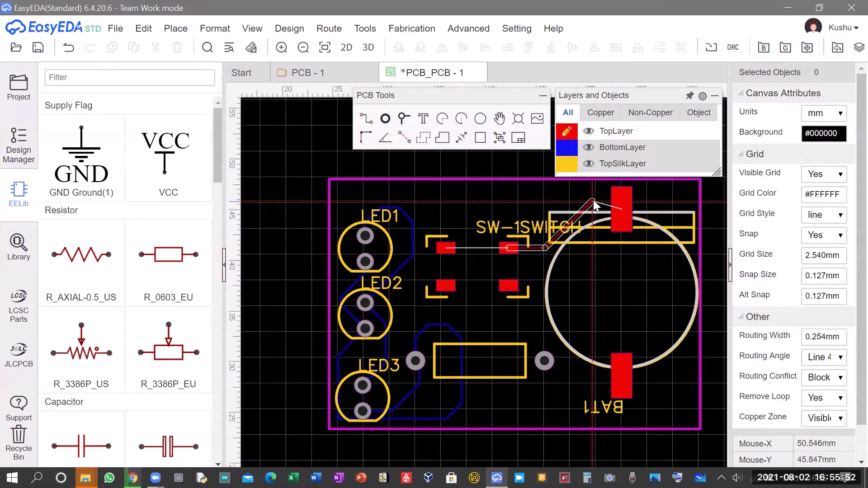
{"action": "left_click", "coordinate": [619, 208]}
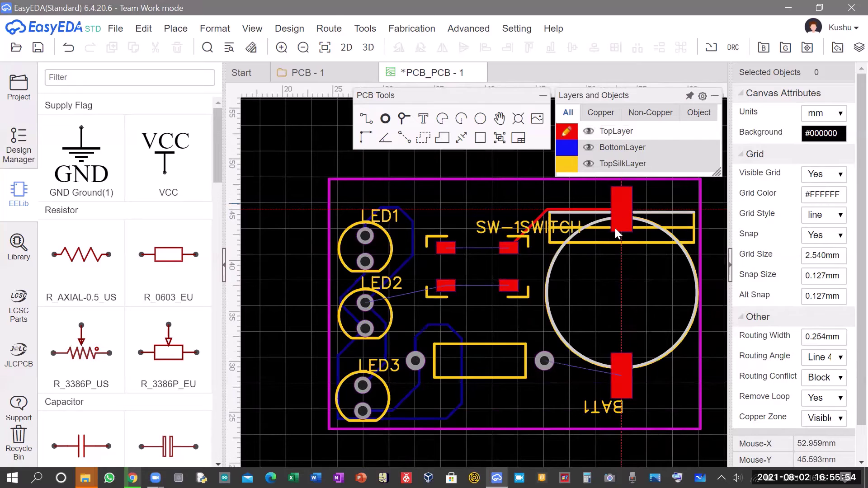
{"action": "left_click", "coordinate": [509, 285]}
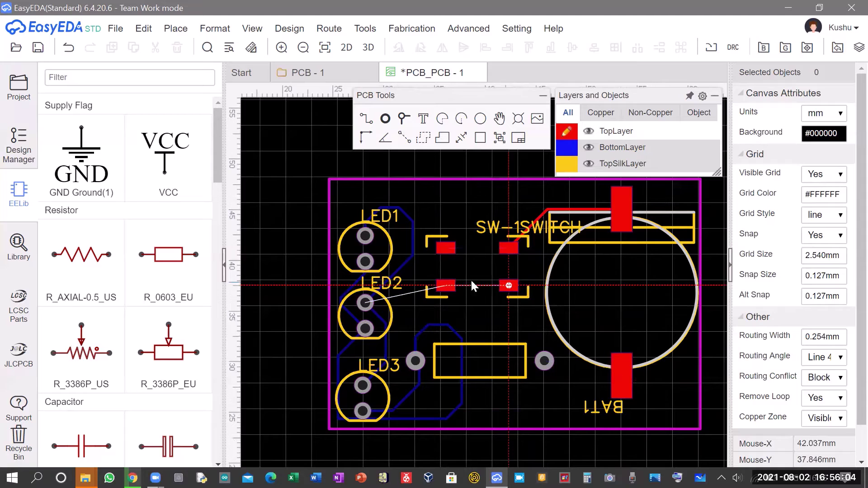
{"action": "left_click", "coordinate": [445, 286]}
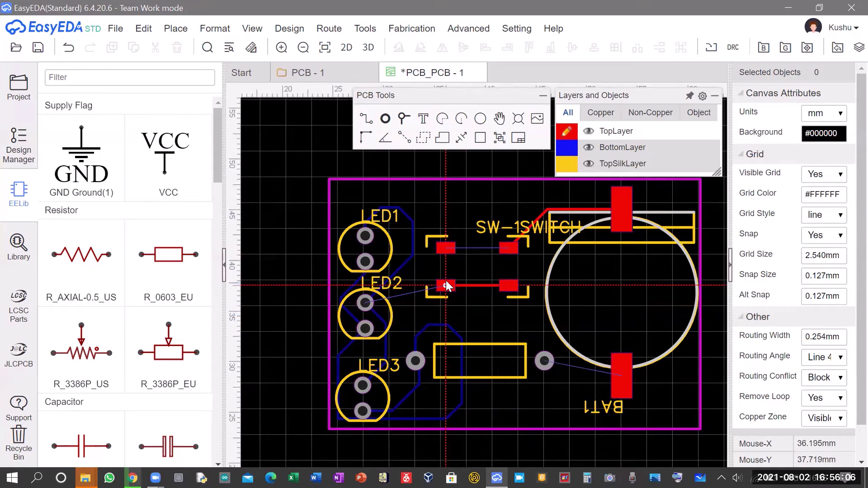
Route BAT1's lower pad to the resistor's right pad, changing from TopLayer to BottomLayer through a via beside the resistor
{"action": "left_click", "coordinate": [533, 360]}
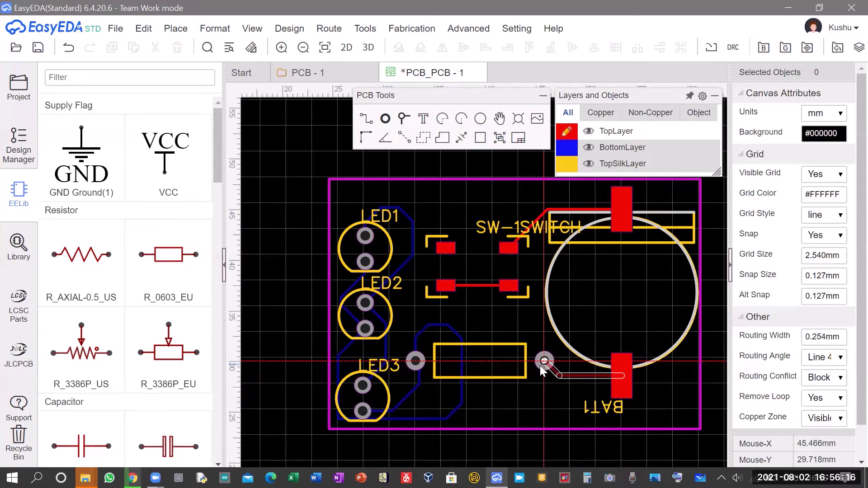
{"action": "left_click", "coordinate": [555, 389]}
{"action": "mouse_move", "coordinate": [630, 153]}
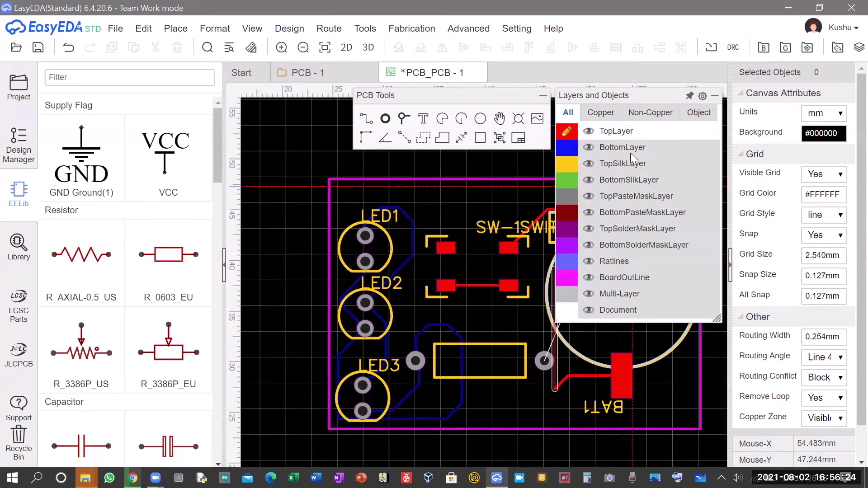
{"action": "left_click", "coordinate": [572, 149]}
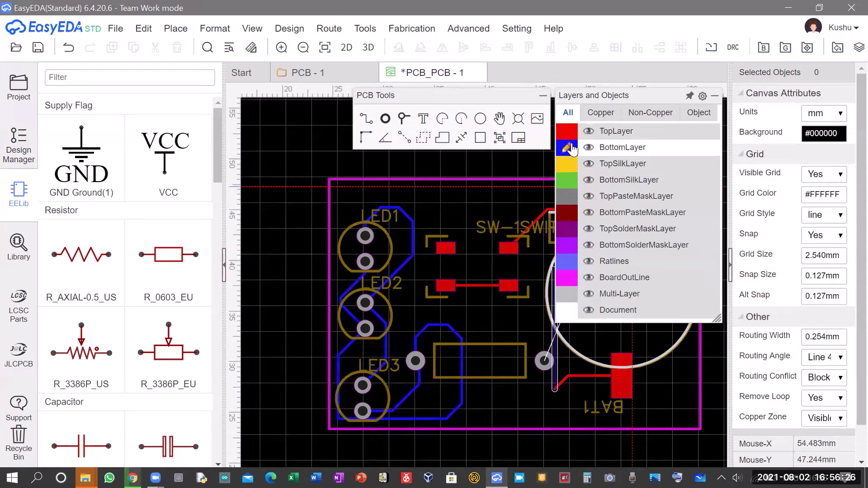
{"action": "left_click", "coordinate": [543, 364]}
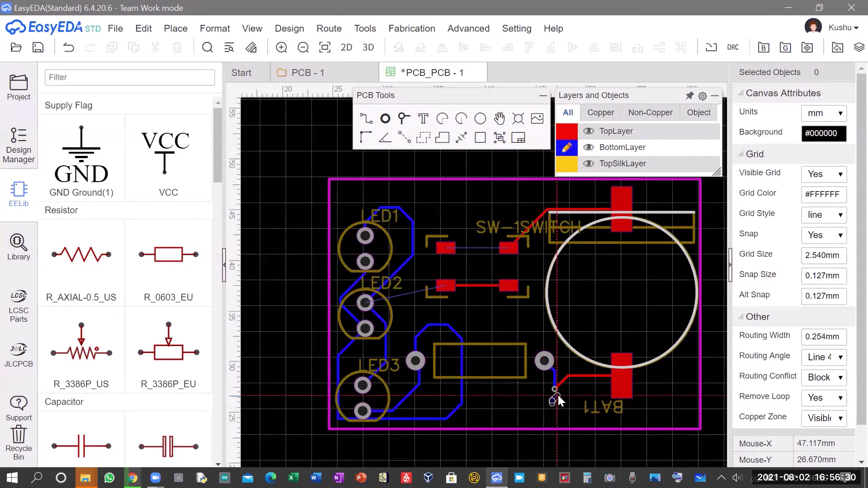
{"action": "key", "text": "Escape"}
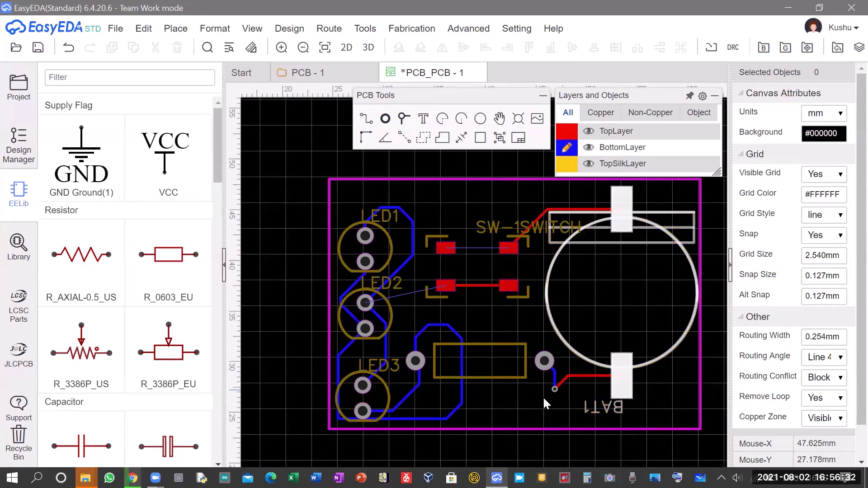
Examine the via joining the battery and resistor tracks up close, and check the board for remaining unrouted connections
{"action": "scroll", "coordinate": [557, 391], "scroll_direction": "up", "scroll_amount": 4}
{"action": "scroll", "coordinate": [559, 391], "scroll_direction": "up", "scroll_amount": 4}
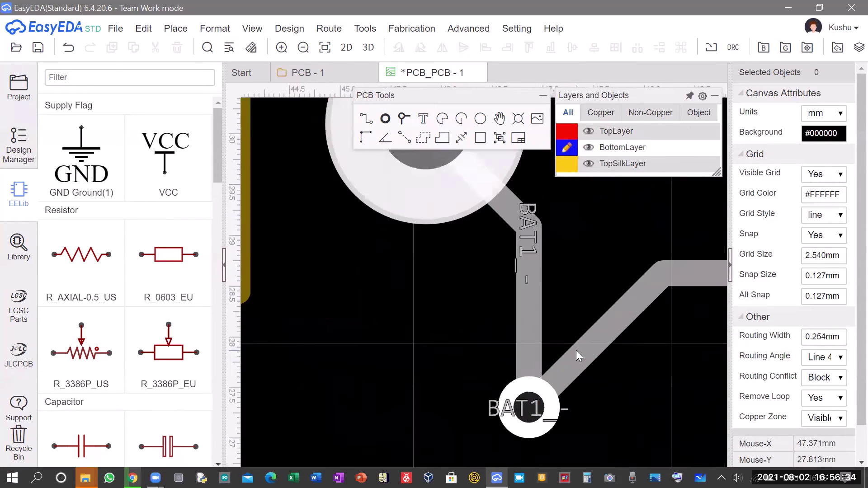
{"action": "scroll", "coordinate": [509, 339], "scroll_direction": "down", "scroll_amount": 2}
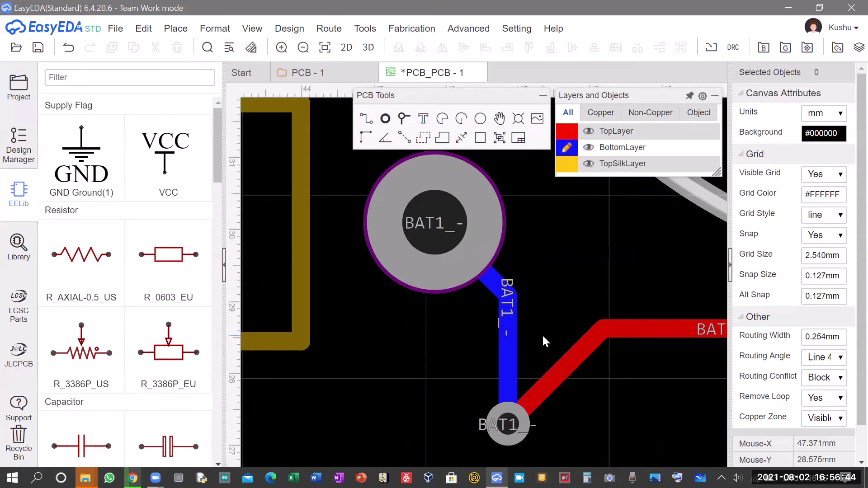
{"action": "scroll", "coordinate": [524, 324], "scroll_direction": "down", "scroll_amount": 3}
{"action": "scroll", "coordinate": [490, 327], "scroll_direction": "down", "scroll_amount": 2}
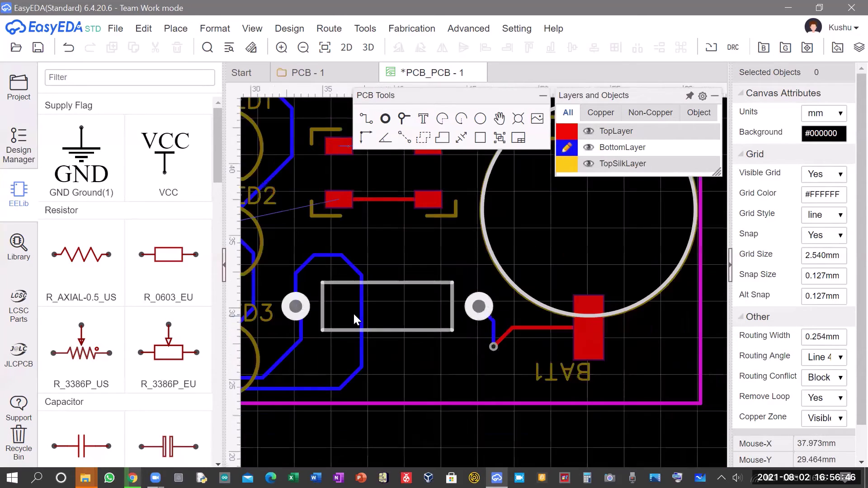
{"action": "scroll", "coordinate": [355, 317], "scroll_direction": "down", "scroll_amount": 2}
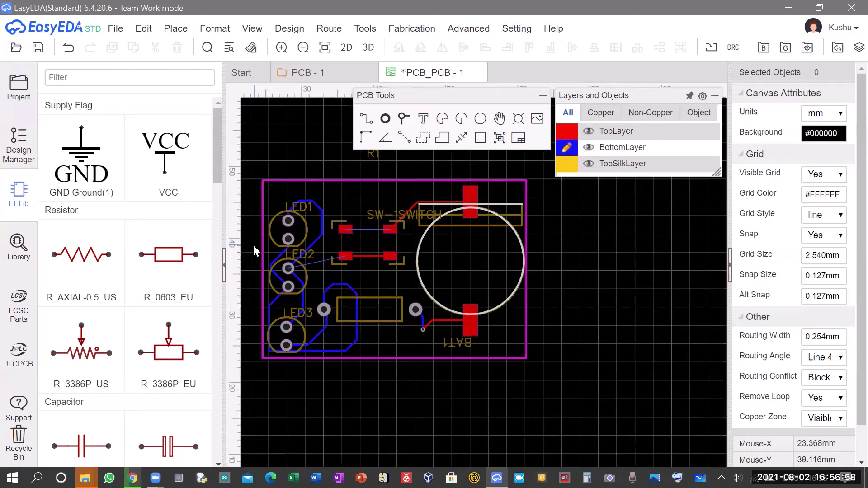
{"action": "right_click_drag", "start_coordinate": [336, 198], "coordinate": [387, 221]}
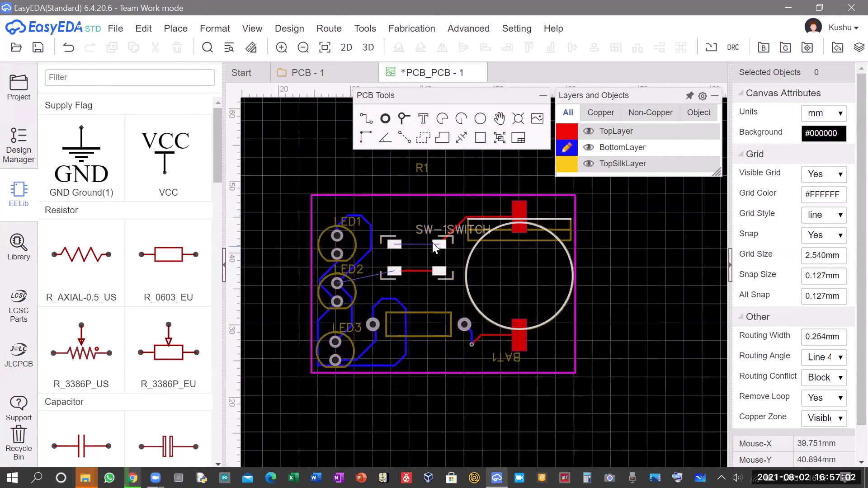
{"action": "scroll", "coordinate": [432, 242], "scroll_direction": "up", "scroll_amount": 2}
{"action": "scroll", "coordinate": [473, 296], "scroll_direction": "down", "scroll_amount": 1}
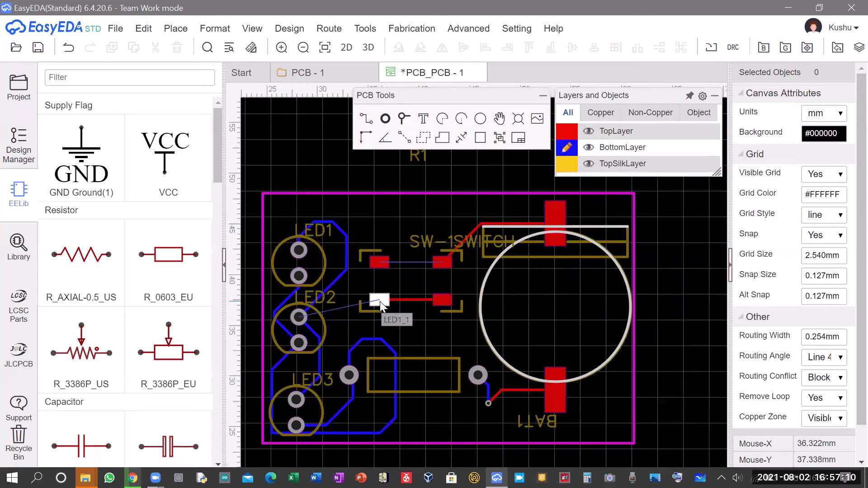
Route LED2's upper pad to the switch's lower left pad, changing from BottomLayer to TopLayer through a via below that pad
{"action": "left_click", "coordinate": [299, 318]}
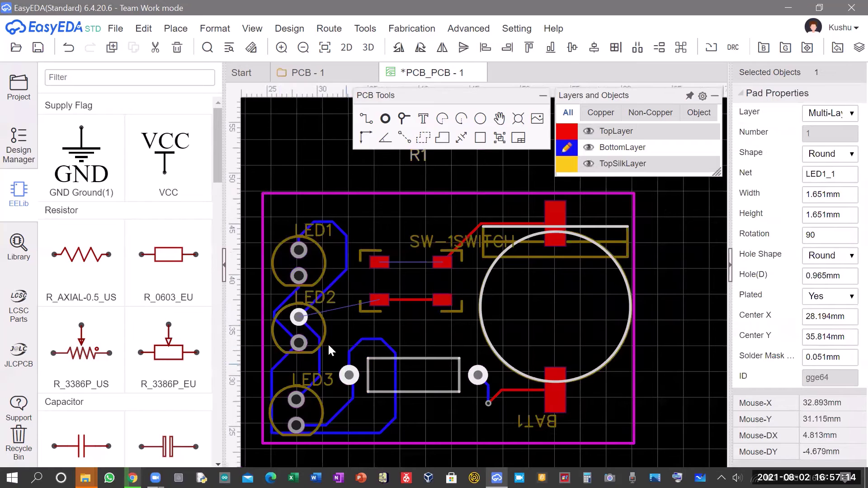
{"action": "key", "text": "w"}
{"action": "left_click", "coordinate": [299, 316]}
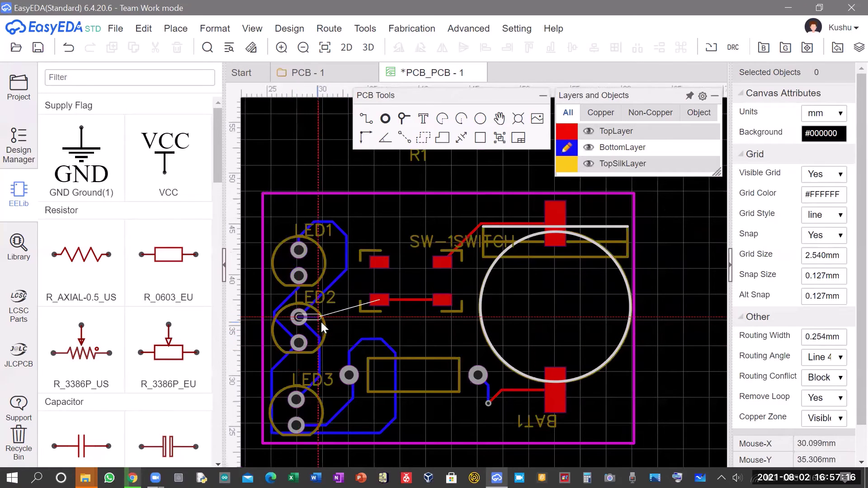
{"action": "left_click", "coordinate": [360, 324]}
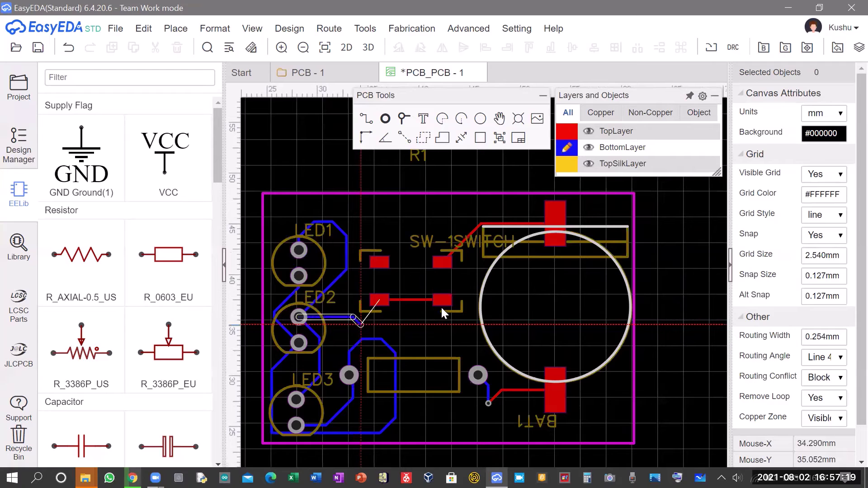
{"action": "left_click", "coordinate": [566, 132]}
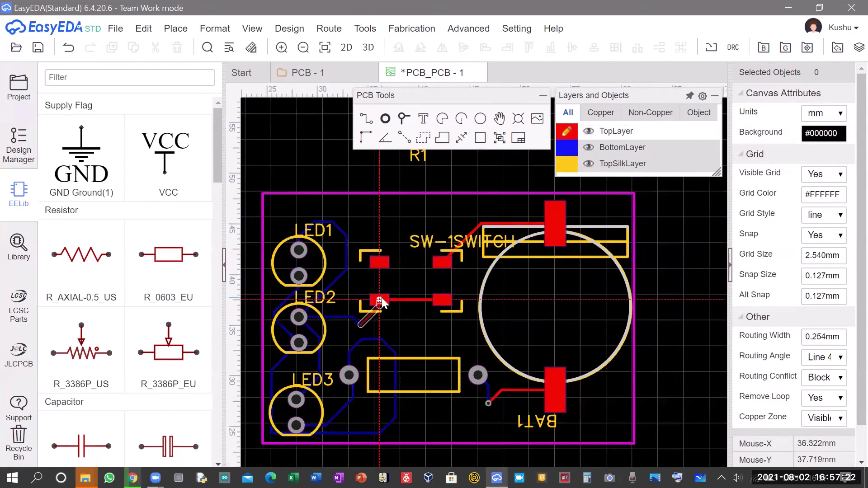
{"action": "left_click", "coordinate": [382, 298]}
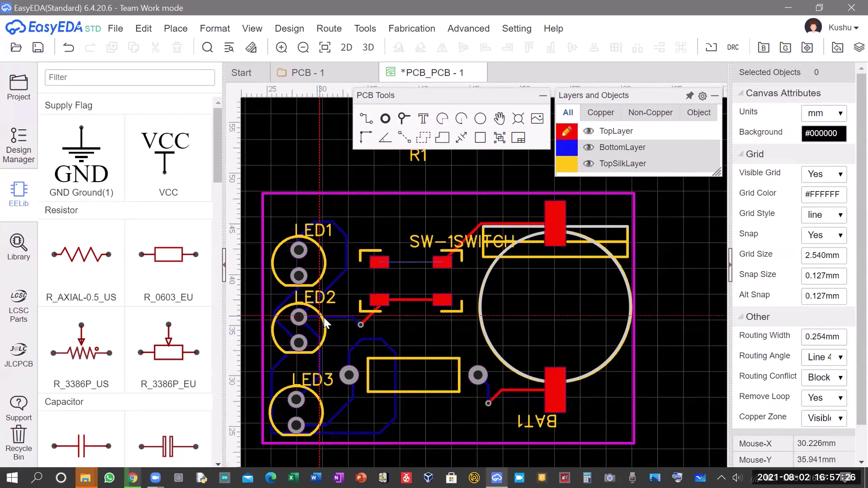
Route a straight top-layer track between the switch's two upper pads and end the routing
{"action": "scroll", "coordinate": [325, 318], "scroll_direction": "up", "scroll_amount": 2}
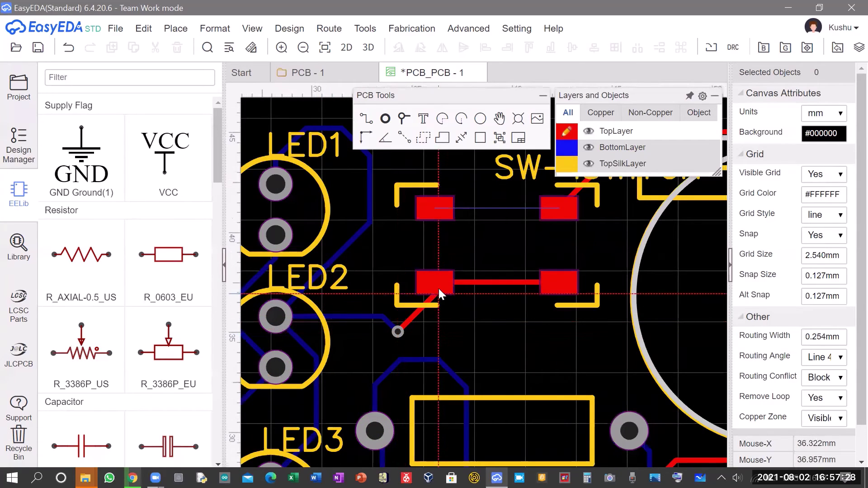
{"action": "scroll", "coordinate": [504, 352], "scroll_direction": "down", "scroll_amount": 1}
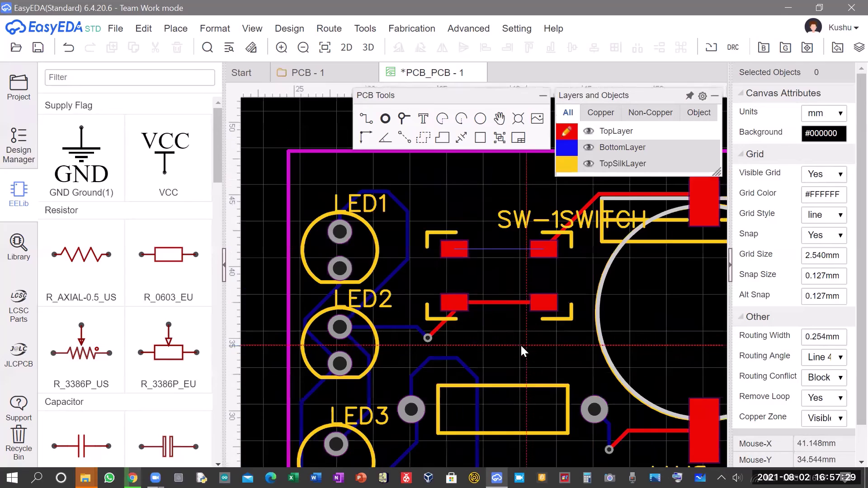
{"action": "left_click", "coordinate": [464, 249]}
{"action": "left_click", "coordinate": [538, 248]}
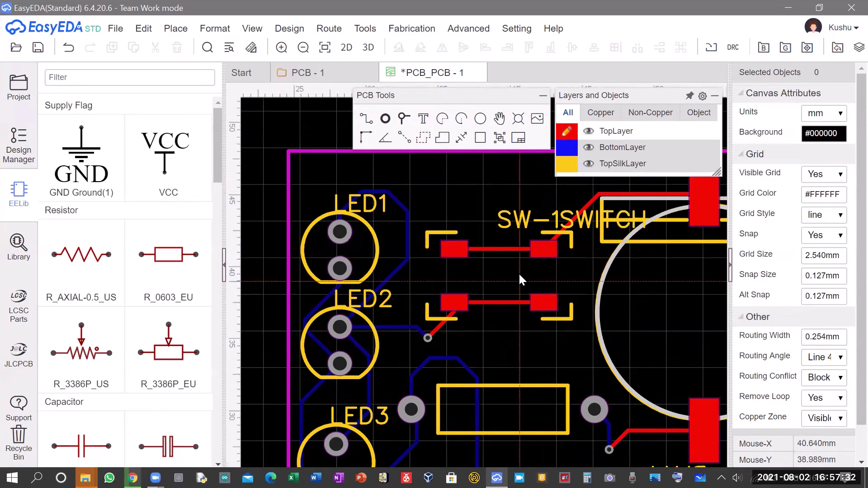
{"action": "scroll", "coordinate": [516, 270], "scroll_direction": "down", "scroll_amount": 2}
{"action": "scroll", "coordinate": [595, 381], "scroll_direction": "up", "scroll_amount": 1}
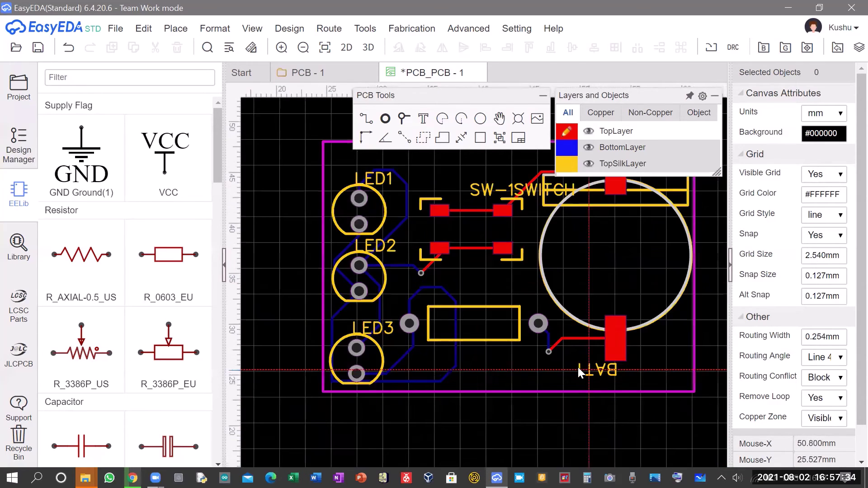
{"action": "right_click", "coordinate": [577, 367]}
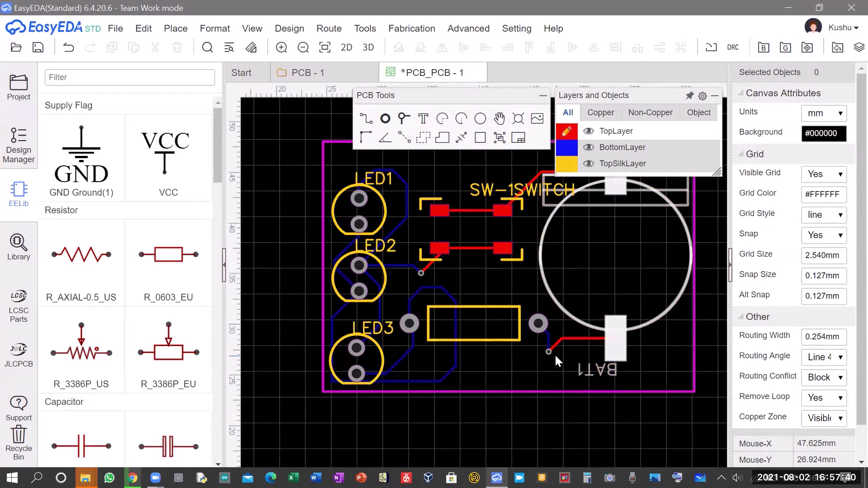
Save the PCB, then place three mounting holes: near the board's upper-left corner, middle of the lower edge, and lower-right corner
{"action": "key", "text": "ctrl+s"}
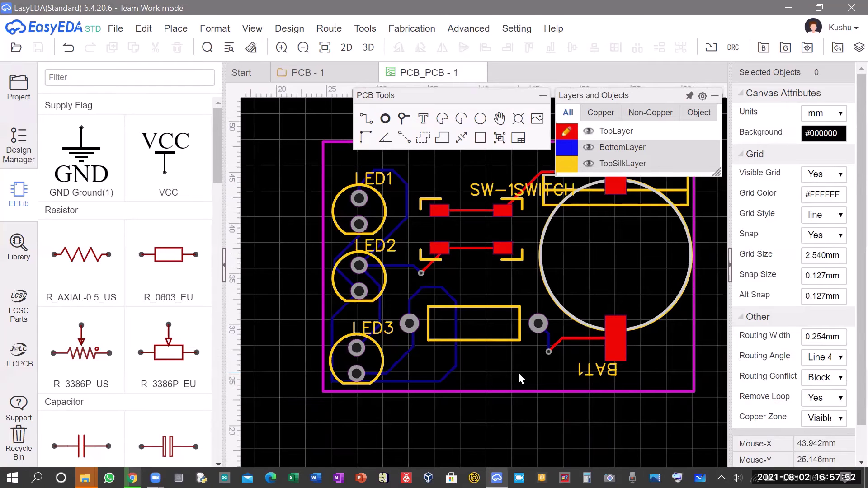
{"action": "left_click", "coordinate": [518, 119]}
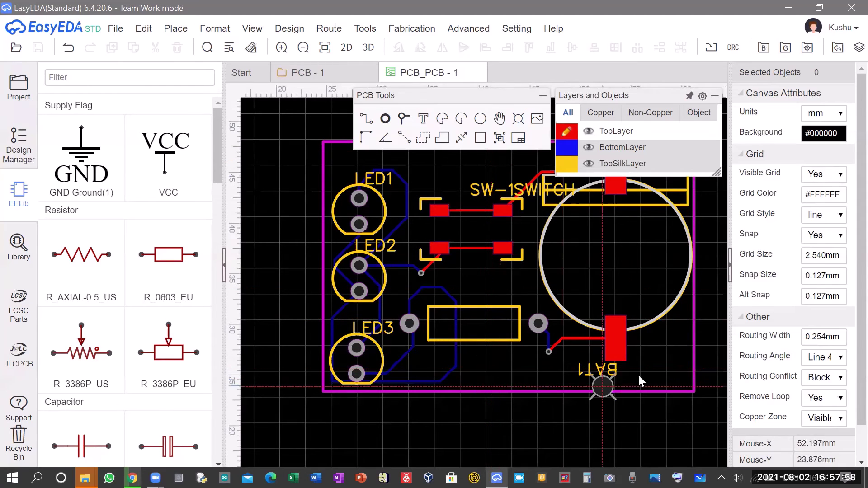
{"action": "left_click", "coordinate": [665, 369]}
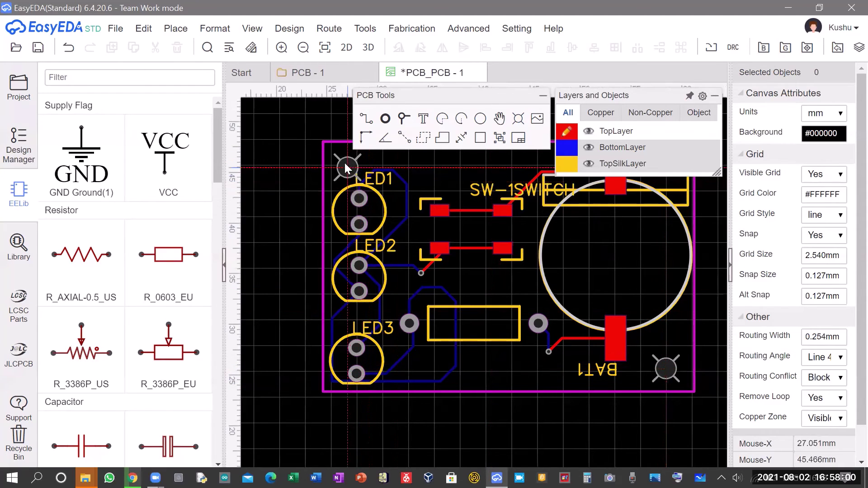
{"action": "left_click", "coordinate": [339, 159]}
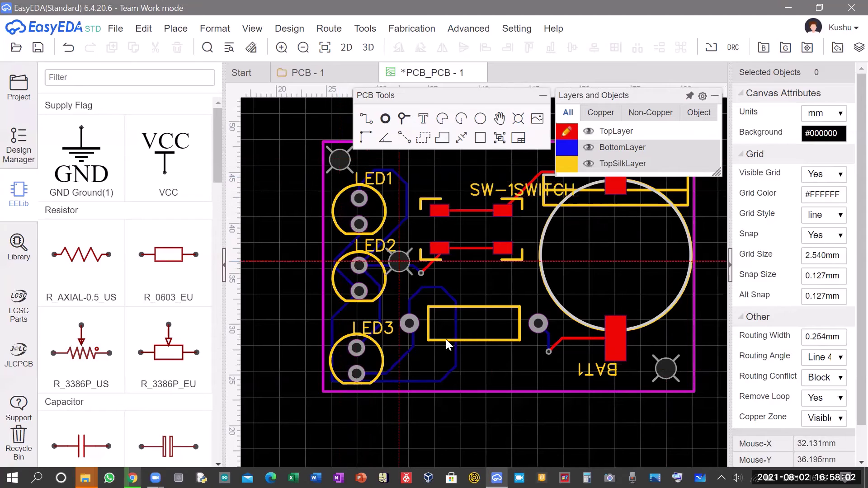
{"action": "left_click", "coordinate": [482, 371]}
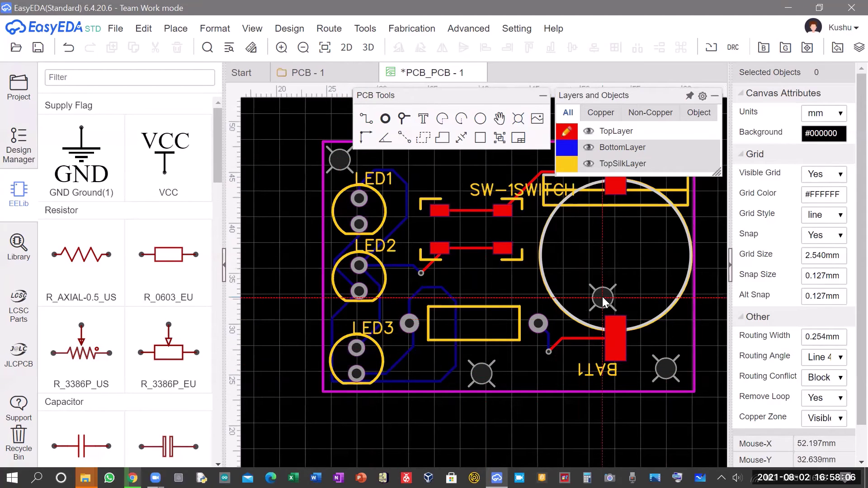
{"action": "key", "text": "Escape"}
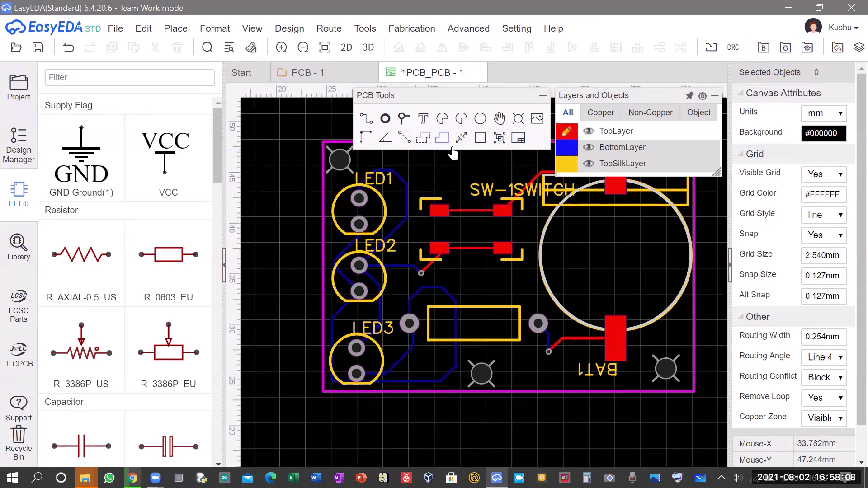
{"action": "left_click", "coordinate": [443, 138]}
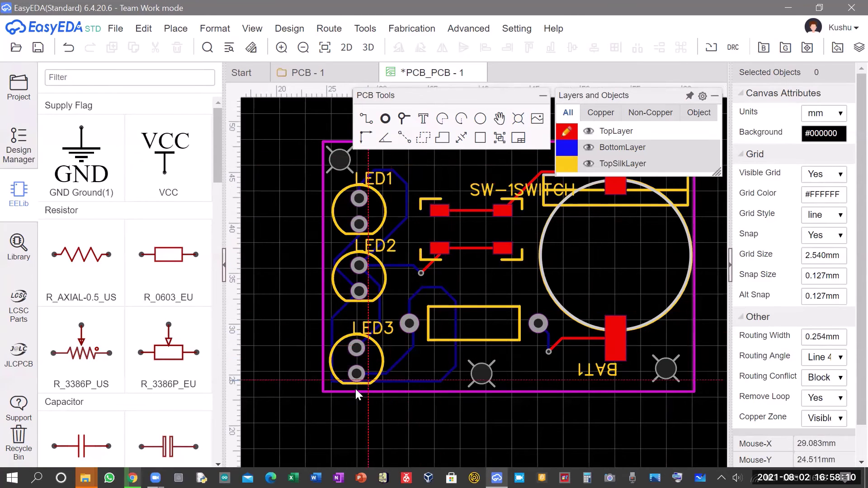
{"action": "left_click", "coordinate": [322, 398]}
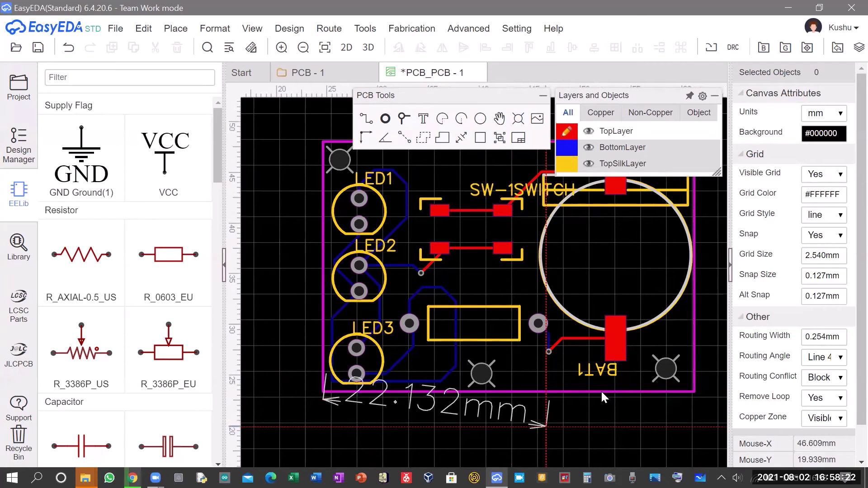
{"action": "key", "text": "Escape"}
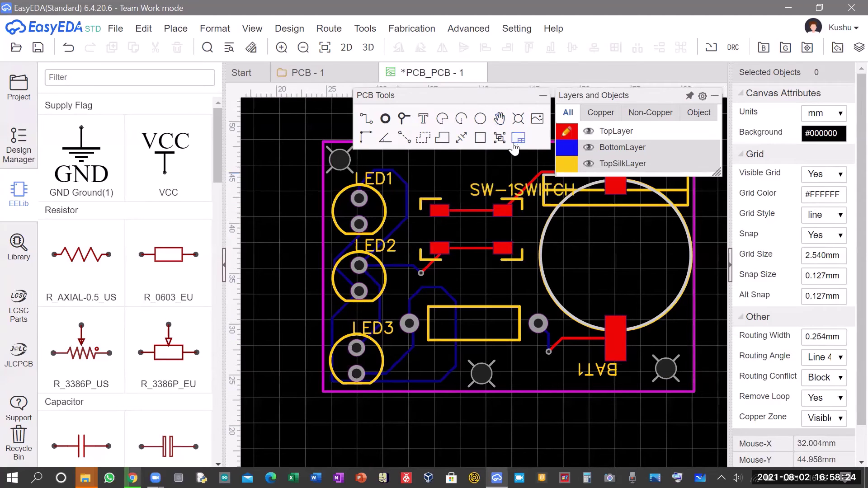
{"action": "left_click", "coordinate": [537, 119]}
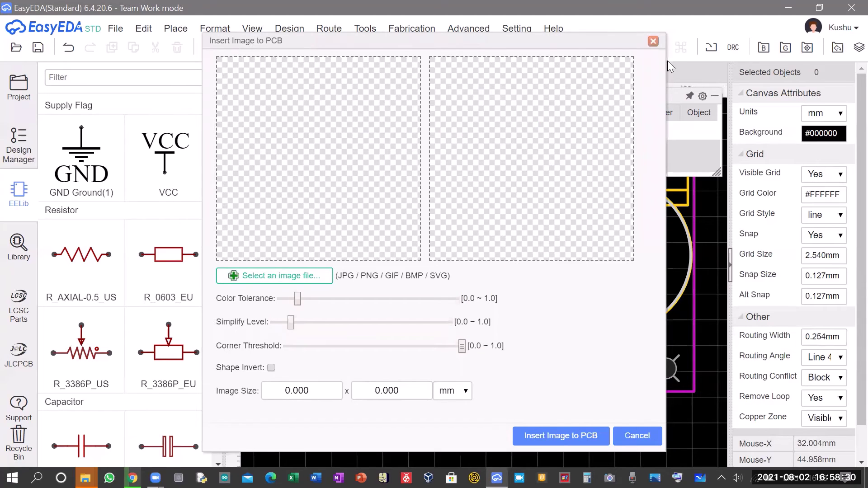
{"action": "left_click", "coordinate": [653, 42]}
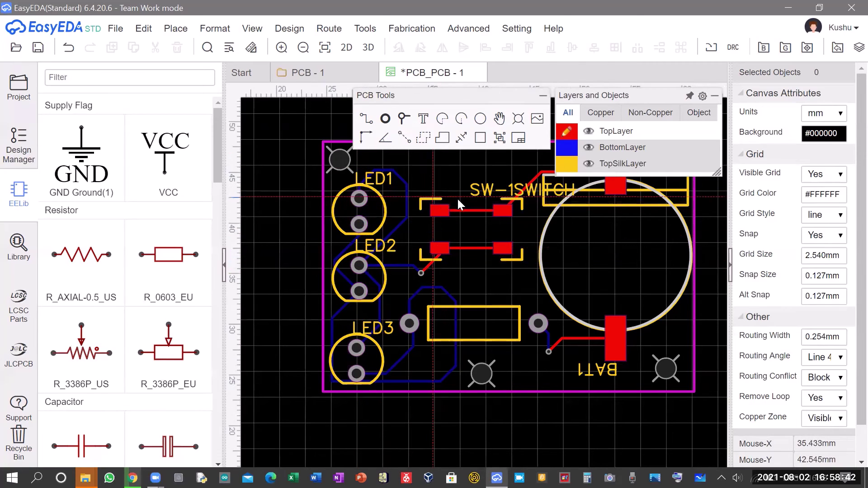
{"action": "right_click", "coordinate": [402, 256]}
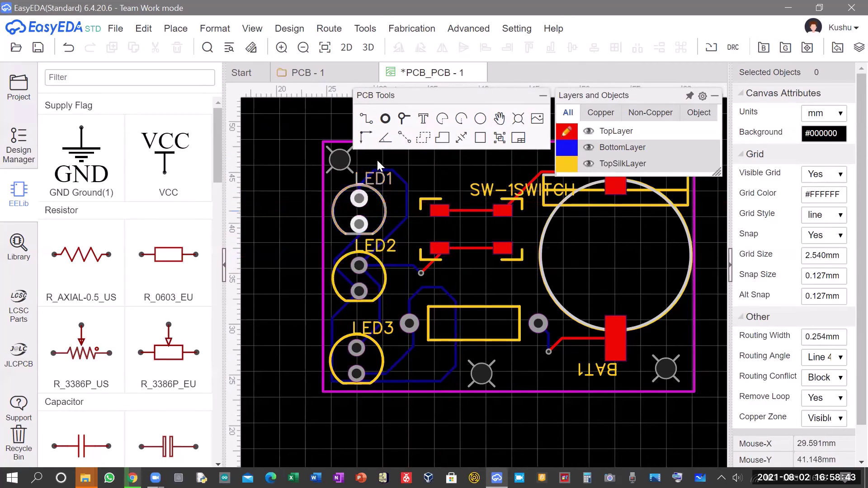
Place two standalone pads directly above the resistor's right and left pads
{"action": "left_click", "coordinate": [386, 121]}
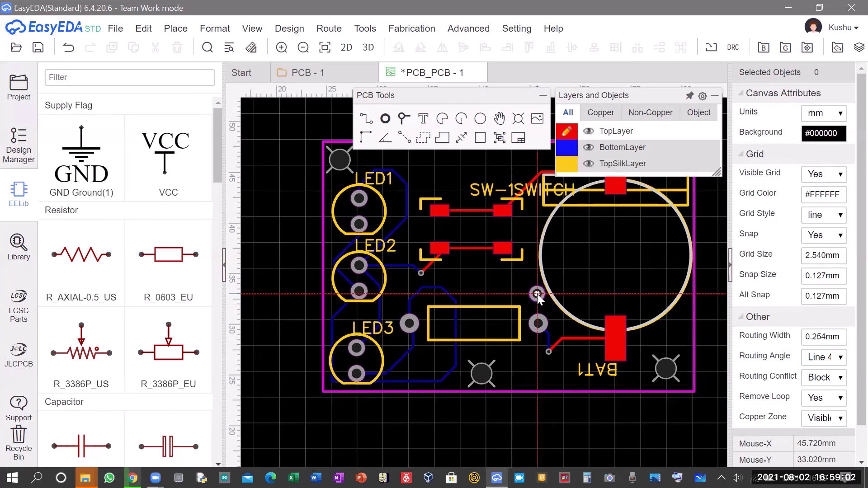
{"action": "left_click", "coordinate": [537, 294]}
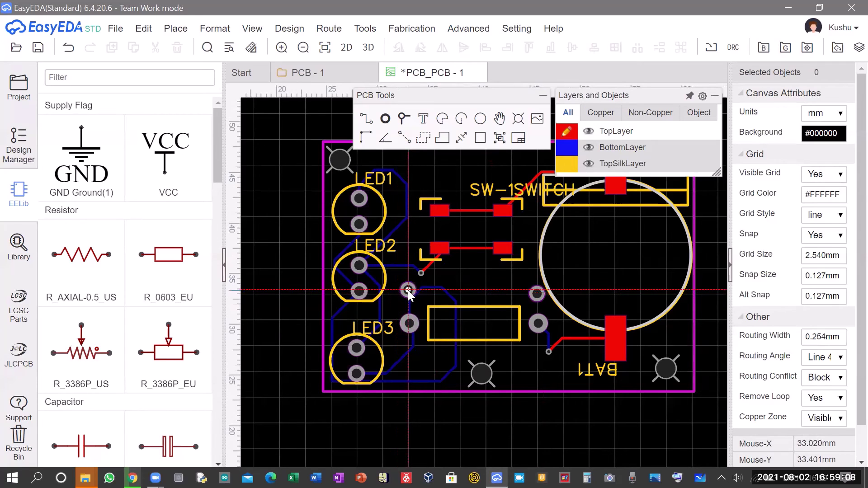
{"action": "left_click", "coordinate": [409, 295]}
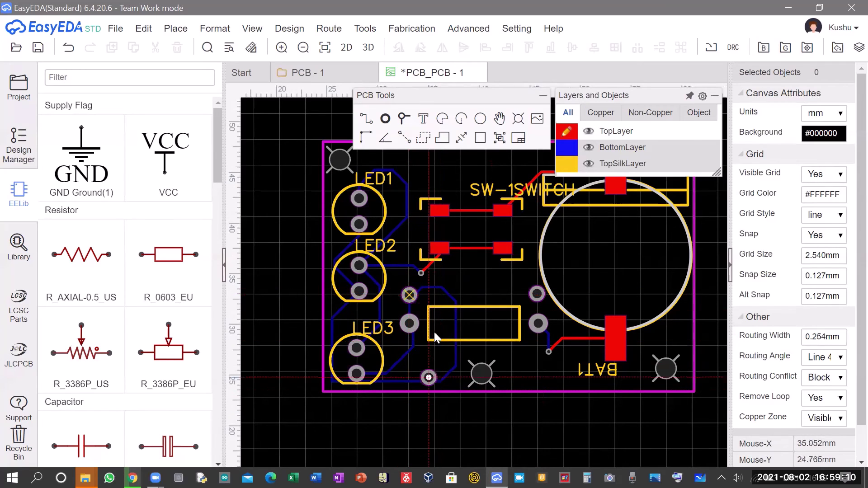
{"action": "right_click", "coordinate": [390, 352]}
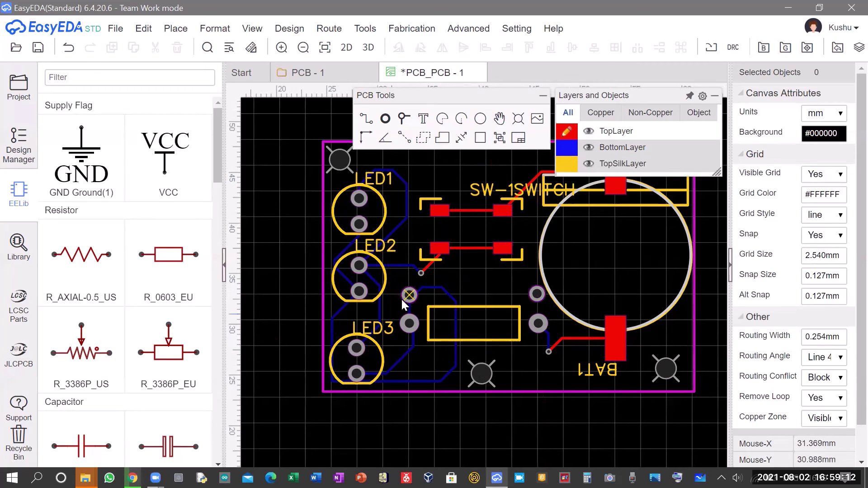
Move the new pad above the resistor's left end up and to the left, clear of the blue track
{"action": "scroll", "coordinate": [409, 298], "scroll_direction": "up", "scroll_amount": 8}
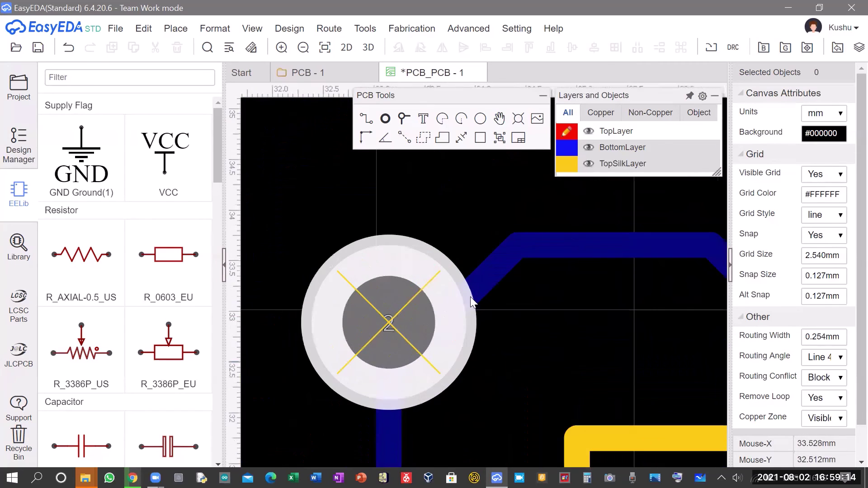
{"action": "left_click_drag", "start_coordinate": [389, 315], "coordinate": [355, 258]}
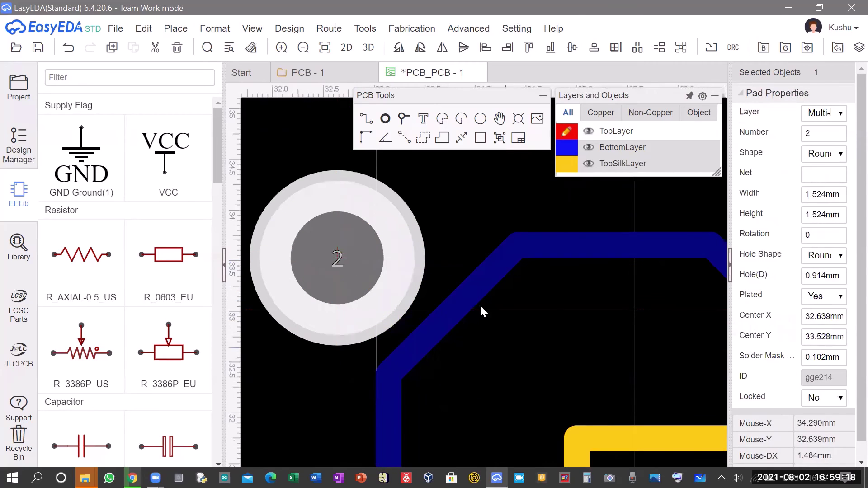
{"action": "scroll", "coordinate": [337, 258], "scroll_direction": "down", "scroll_amount": 2}
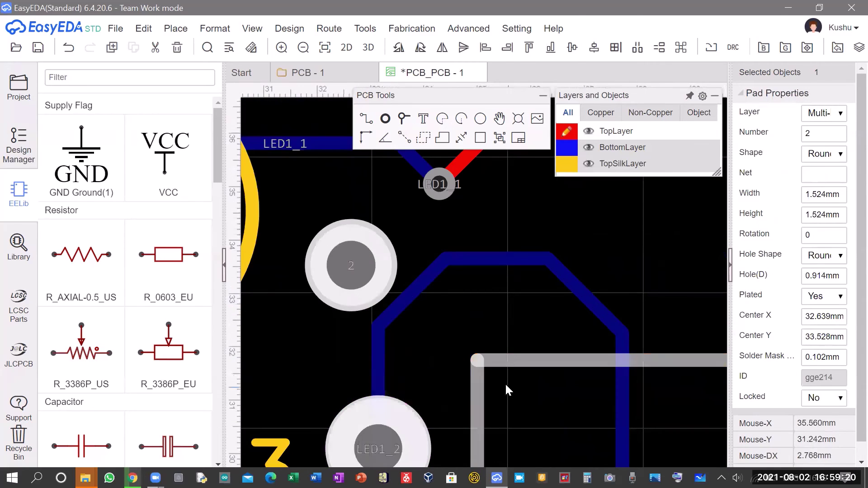
{"action": "left_click", "coordinate": [434, 319]}
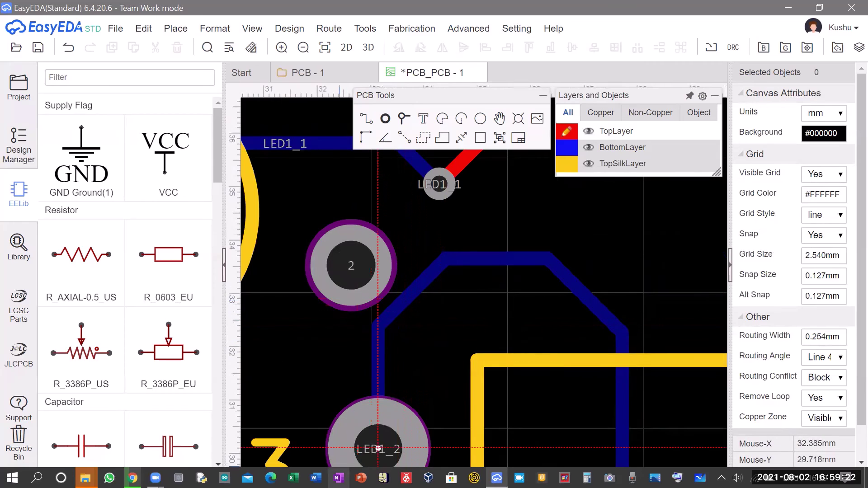
Route a short BottomLayer track from the moved pad down toward the resistor's left pad
{"action": "scroll", "coordinate": [378, 448], "scroll_direction": "down", "scroll_amount": 2}
{"action": "left_click", "coordinate": [378, 397]}
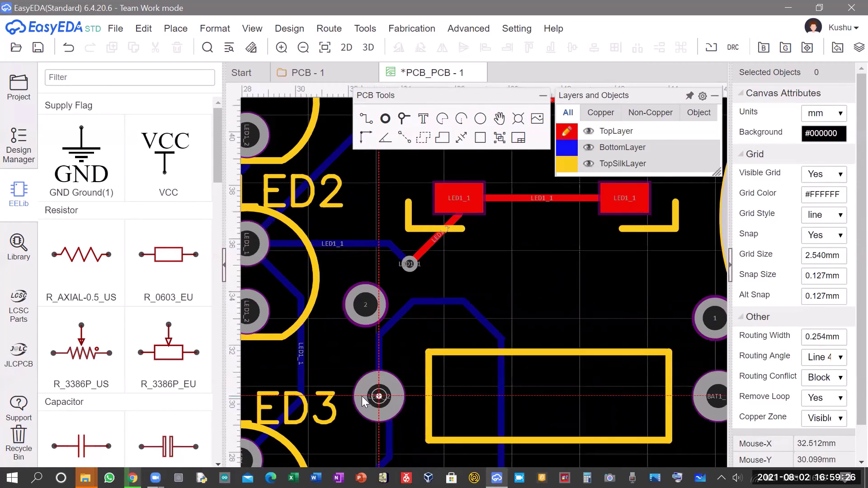
{"action": "left_click", "coordinate": [567, 147]}
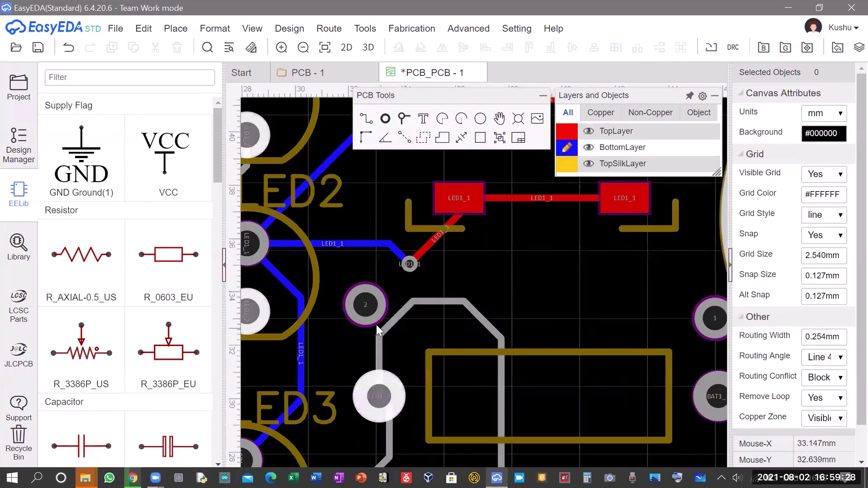
{"action": "left_click", "coordinate": [366, 322]}
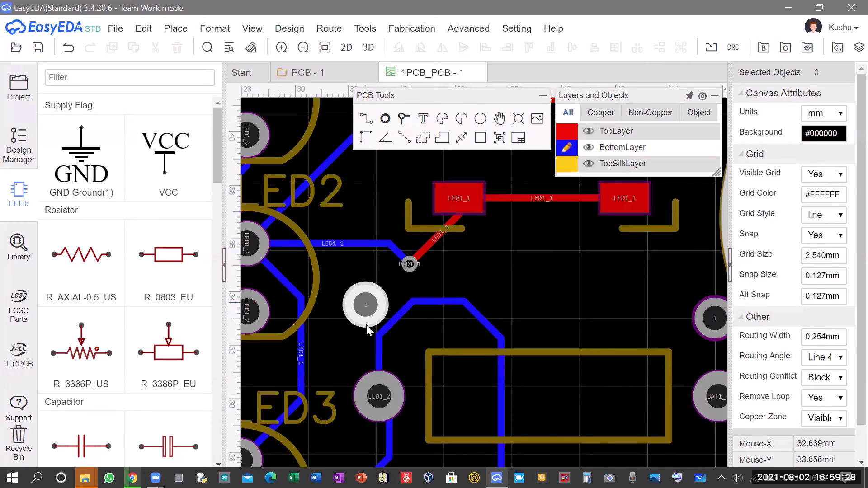
{"action": "left_click", "coordinate": [378, 399]}
{"action": "key", "text": "w"}
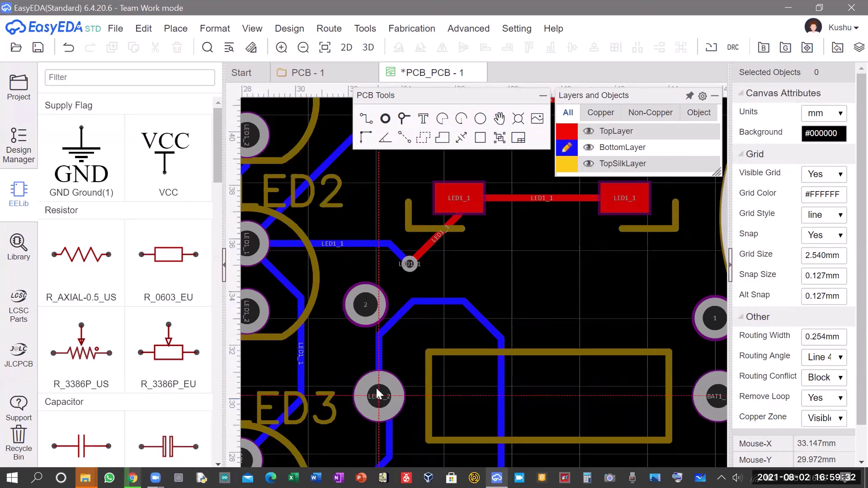
{"action": "left_click", "coordinate": [364, 304]}
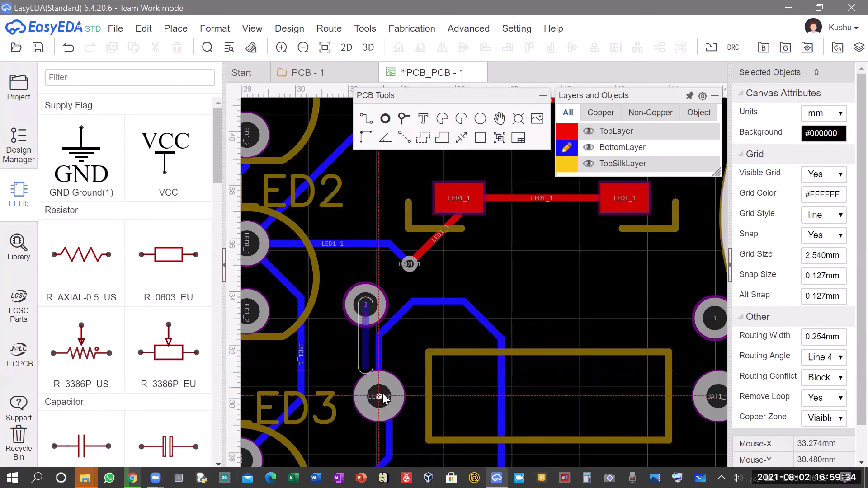
{"action": "left_click", "coordinate": [372, 394]}
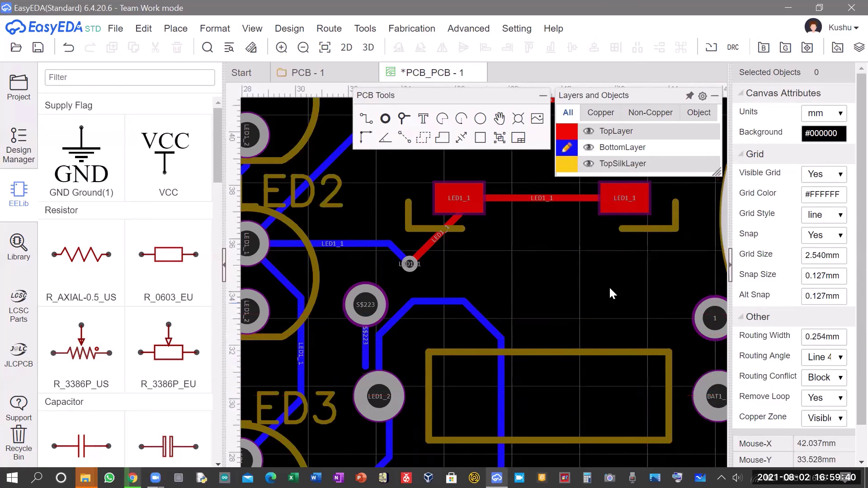
Delete the two standalone pads above the resistor
{"action": "scroll", "coordinate": [598, 271], "scroll_direction": "down", "scroll_amount": 5}
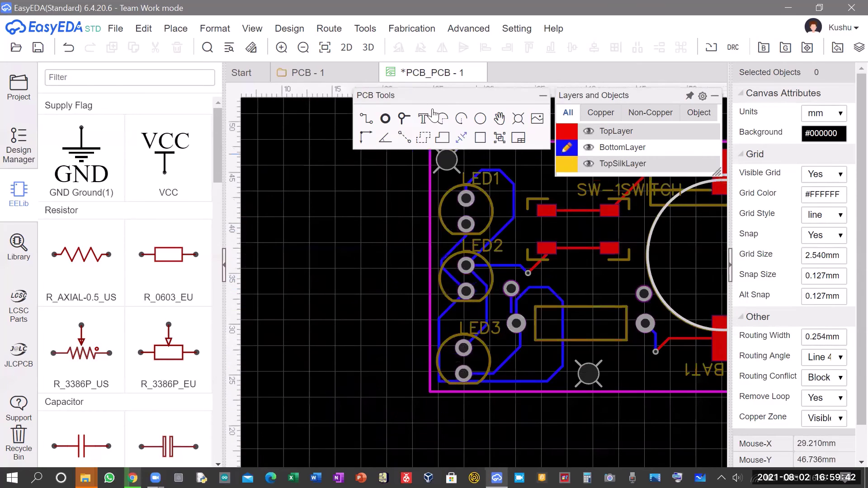
{"action": "left_click", "coordinate": [510, 289]}
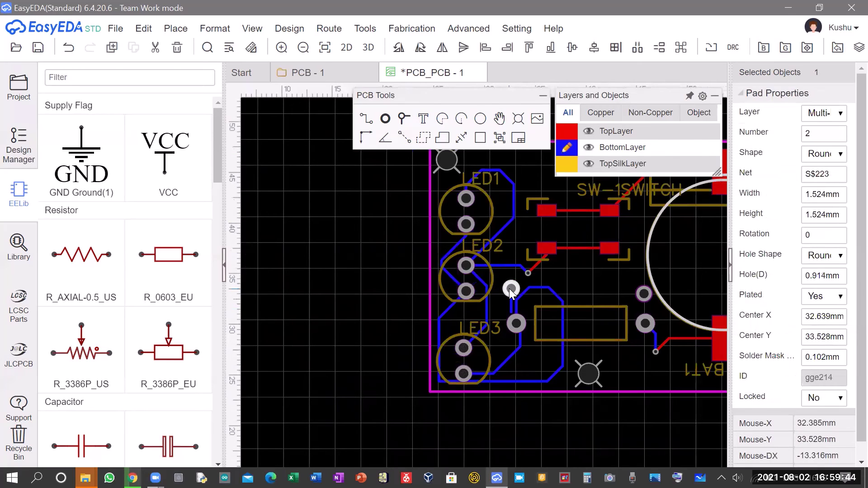
{"action": "key", "text": "Delete"}
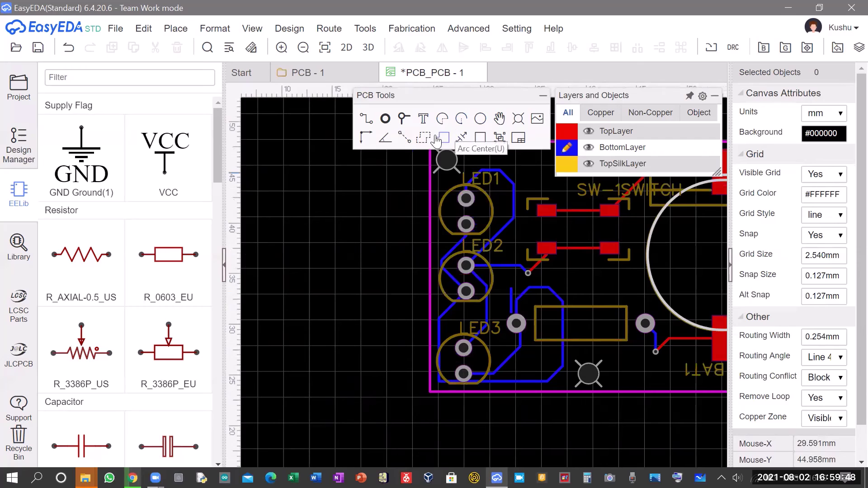
{"action": "left_click", "coordinate": [428, 123]}
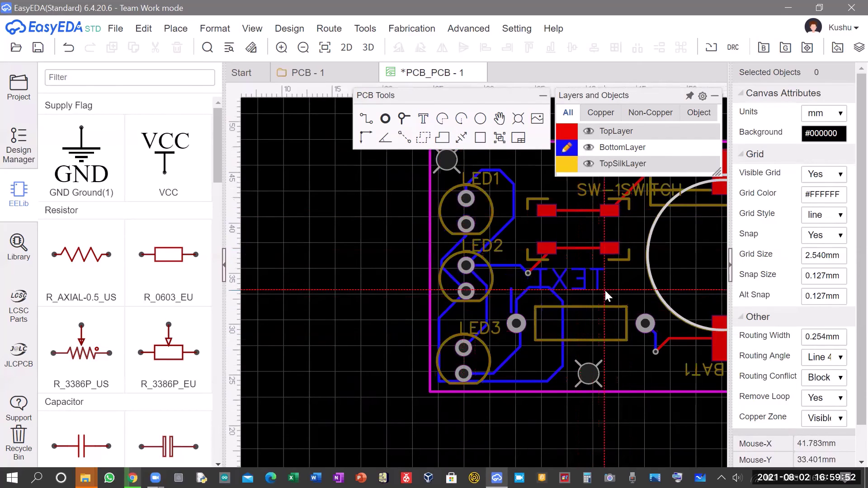
{"action": "left_click", "coordinate": [626, 295]}
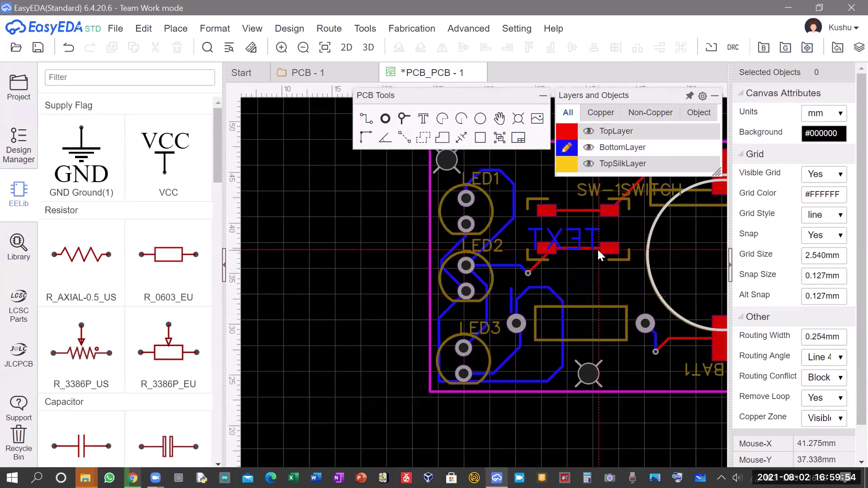
{"action": "key", "text": "Escape"}
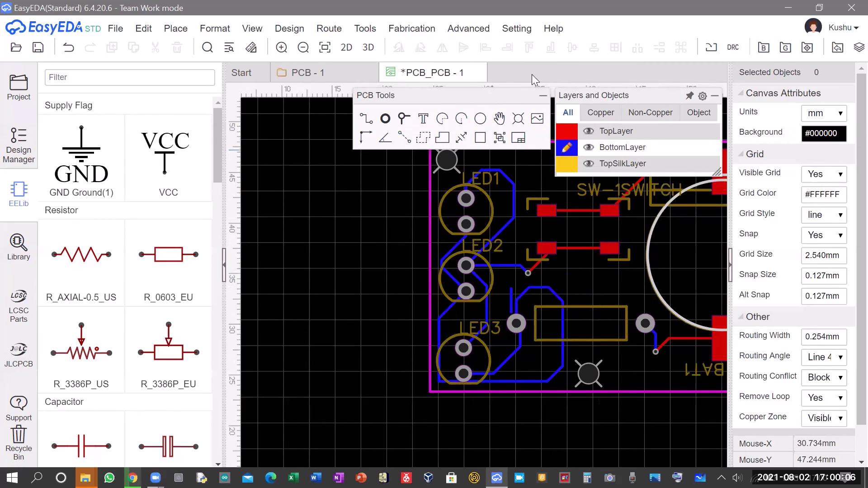
Collapse the PCB Tools palette, move the Layers and Objects panel down off the battery area, and save the PCB
{"action": "left_click", "coordinate": [544, 96]}
{"action": "left_click_drag", "start_coordinate": [618, 95], "coordinate": [613, 280]}
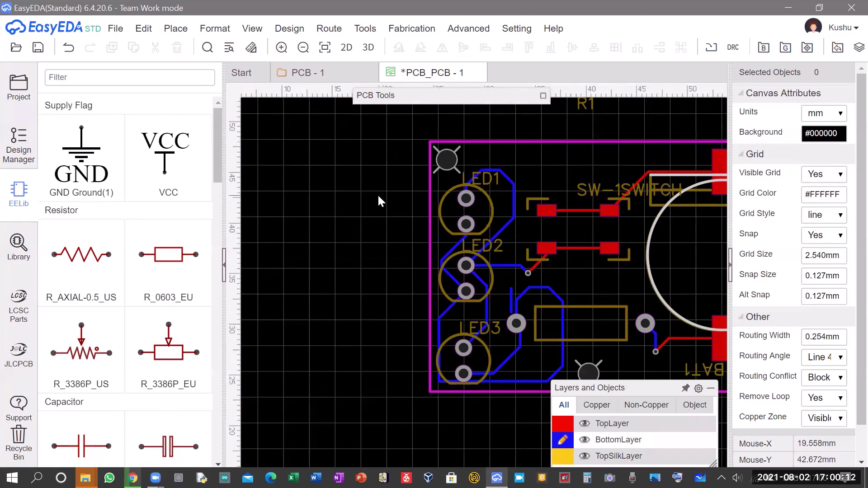
{"action": "key", "text": "ctrl+s"}
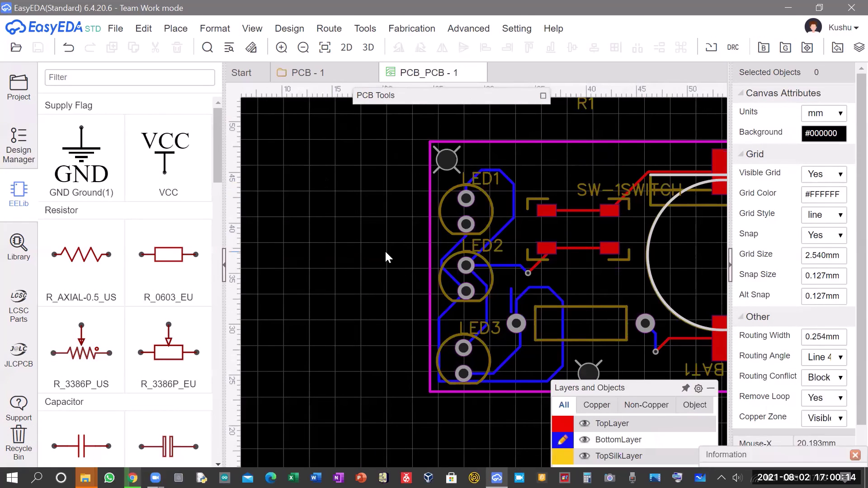
Open the 3D view of the board and examine its components, pads and mounting holes from several angles
{"action": "left_click", "coordinate": [368, 47]}
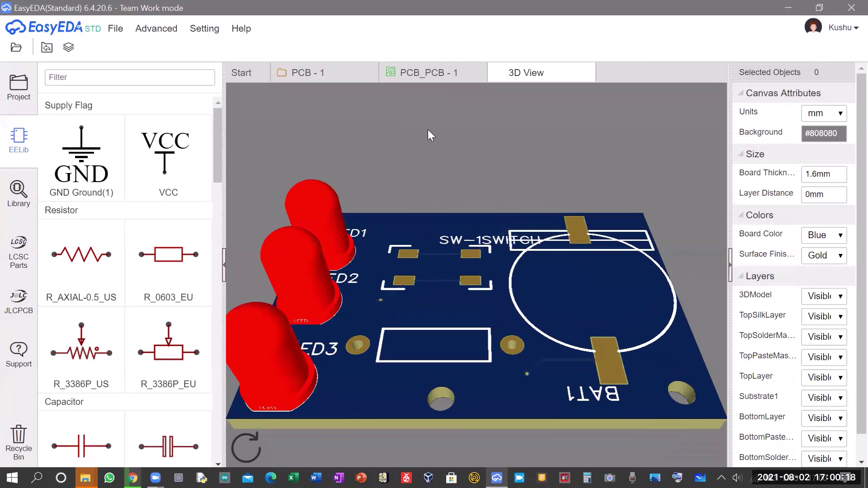
{"action": "left_click_drag", "start_coordinate": [522, 280], "coordinate": [575, 322]}
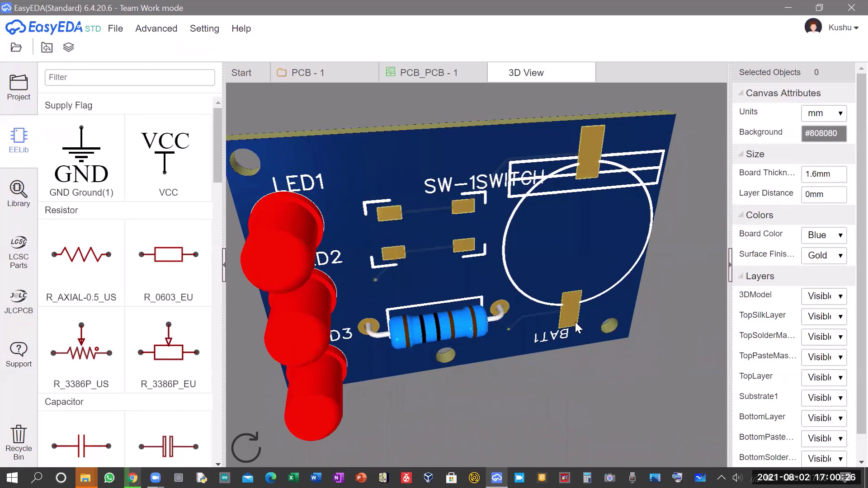
{"action": "left_click_drag", "start_coordinate": [515, 304], "coordinate": [421, 108]}
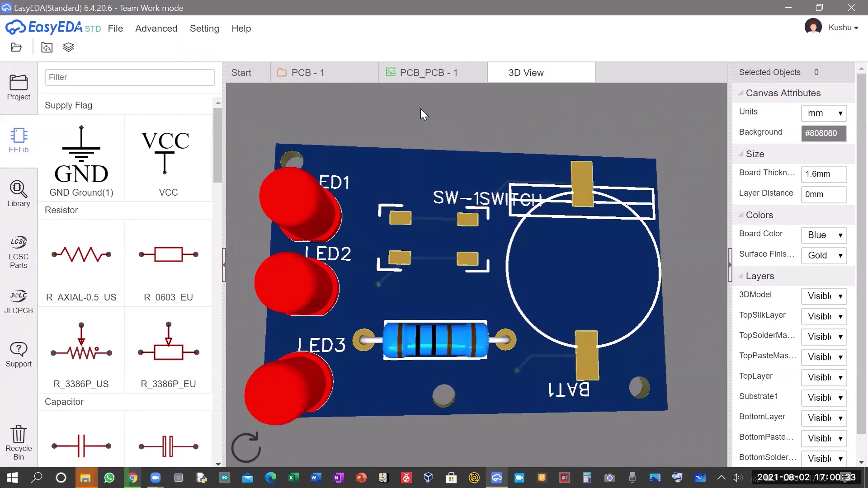
{"action": "left_click", "coordinate": [425, 74]}
{"action": "left_click", "coordinate": [524, 73]}
{"action": "left_click_drag", "start_coordinate": [331, 286], "coordinate": [481, 311]}
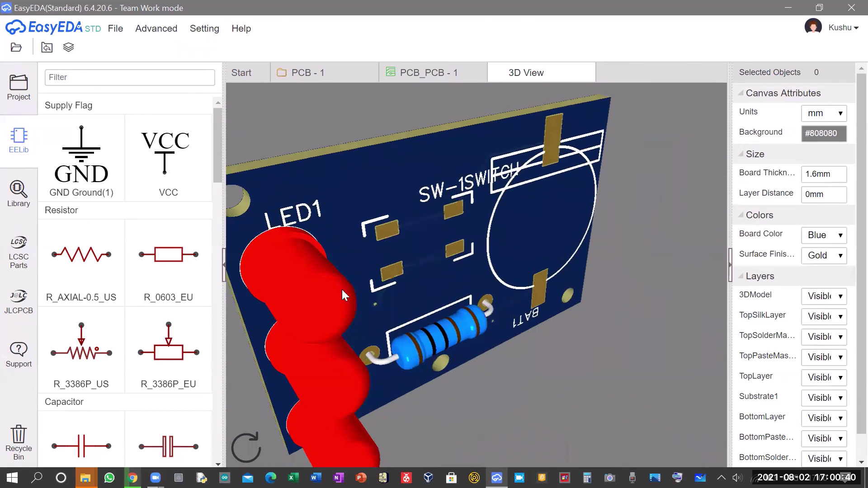
{"action": "left_click_drag", "start_coordinate": [341, 294], "coordinate": [297, 232]}
{"action": "left_click_drag", "start_coordinate": [456, 246], "coordinate": [592, 240]}
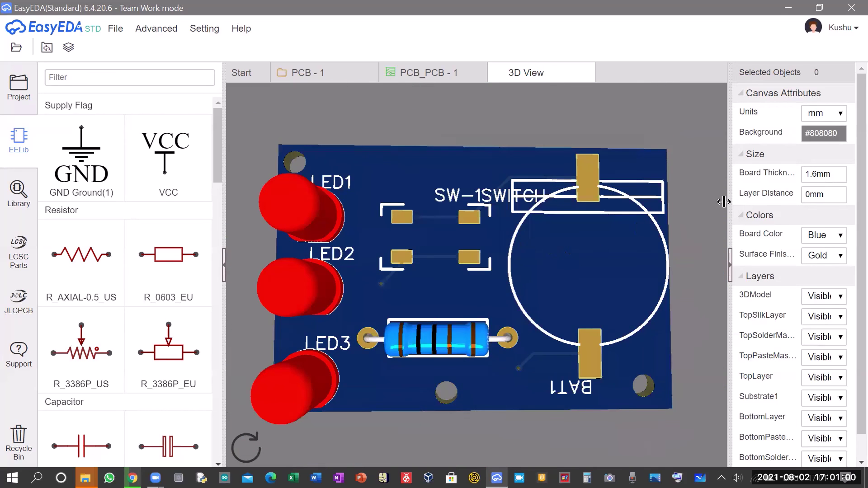